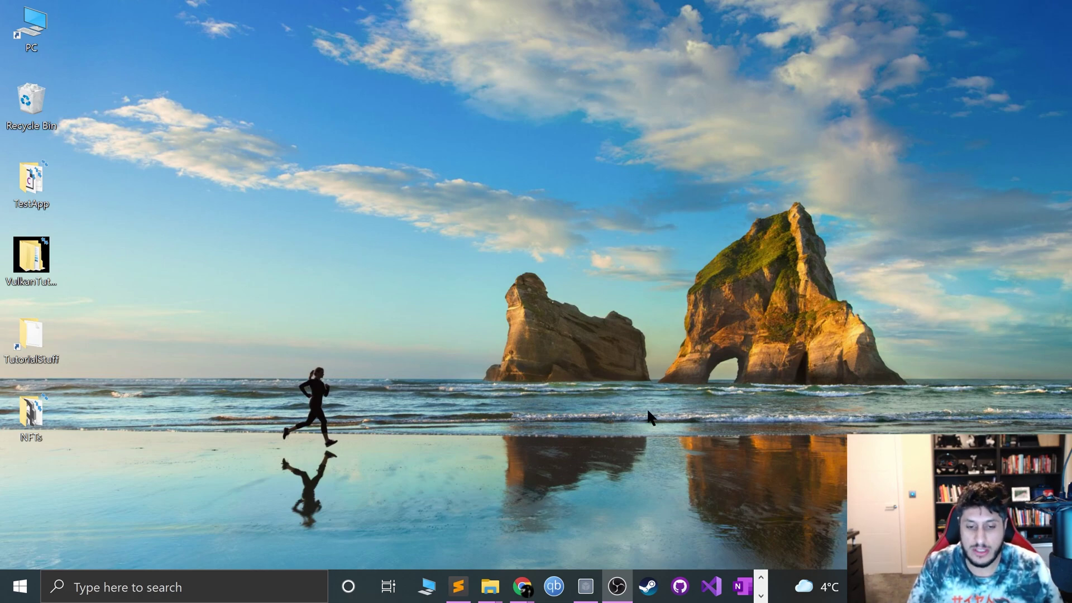
- Open a new Chrome window and search Google for "sameboy"
right_click(522, 586)
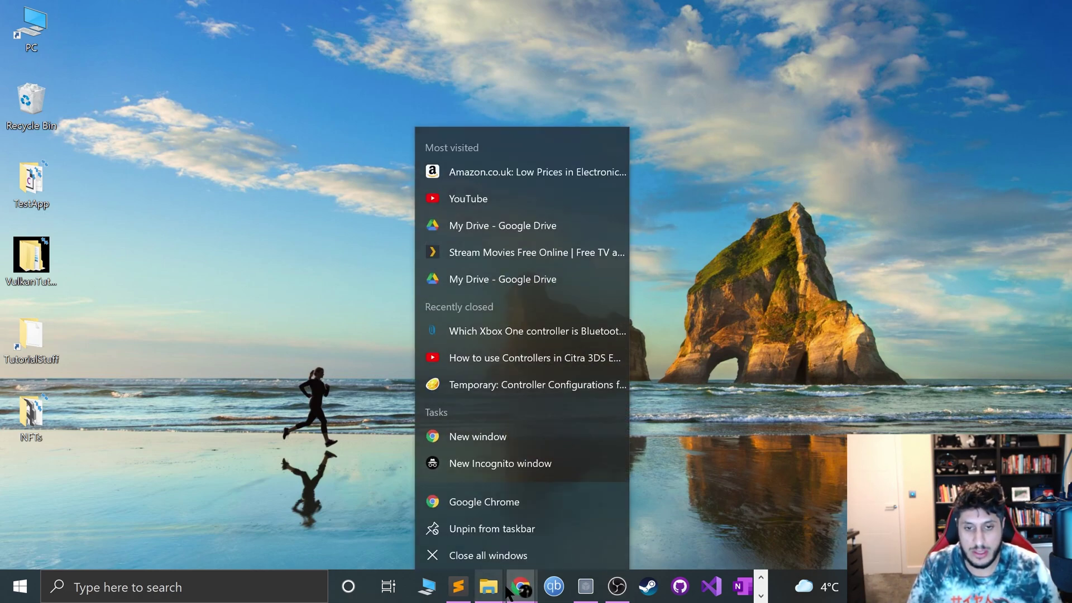
left_click(496, 433)
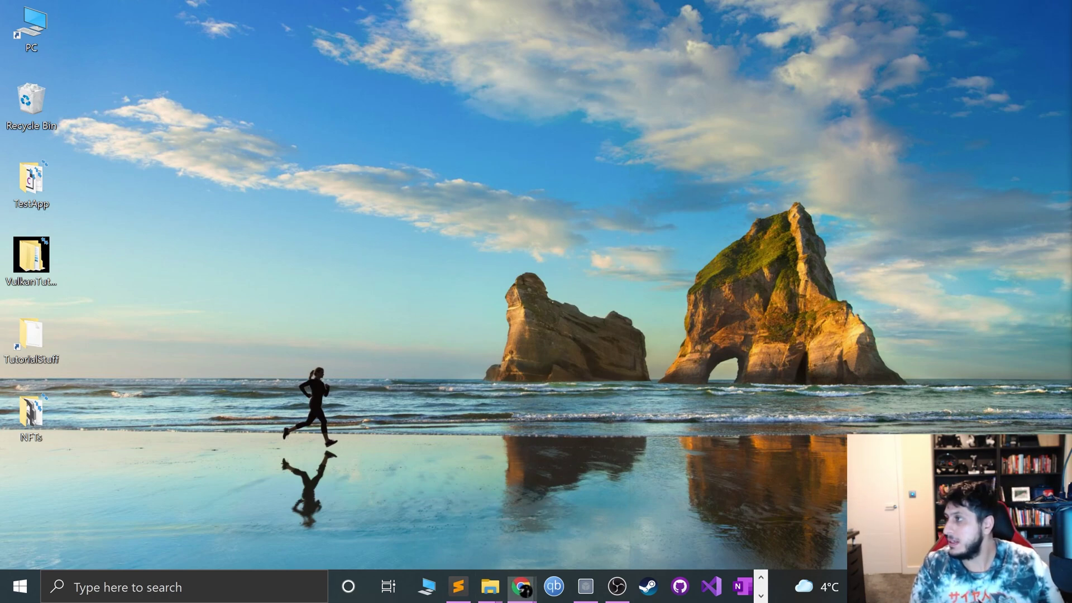
left_click_drag(1069, 111, 143, 8)
key("ctrl+l")
type("sameboy&rlz=1C1CHBF_en-GBUS848US848&oq=sameboy&aqs=chrome.0.69i59l3j35i39...")
key("Return")
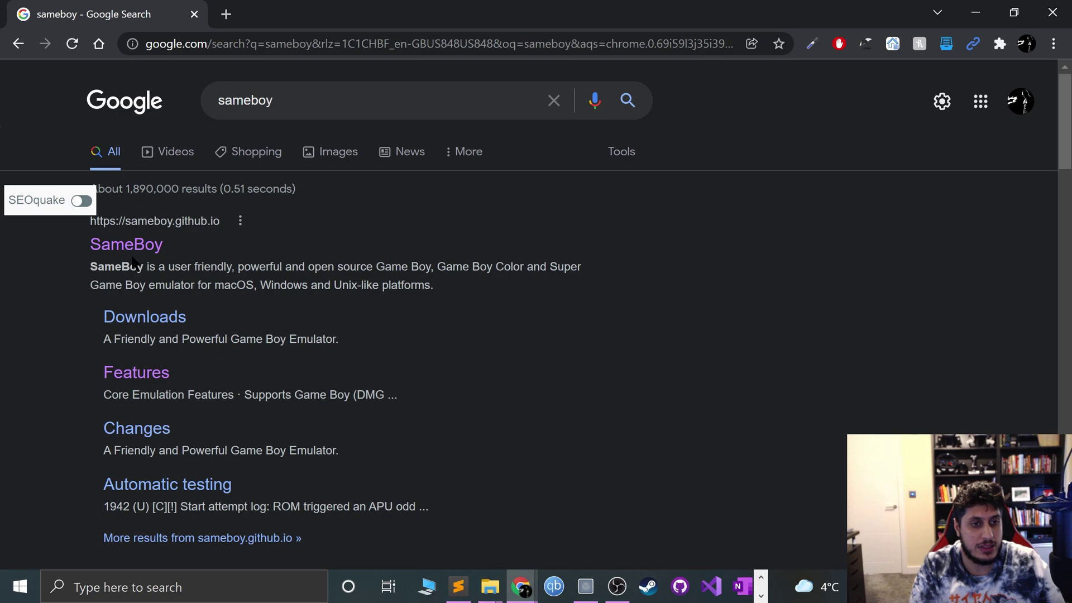
- Open the SameBoy website from the search results and download SameBoy 0.14.7 for Windows
left_click(127, 245)
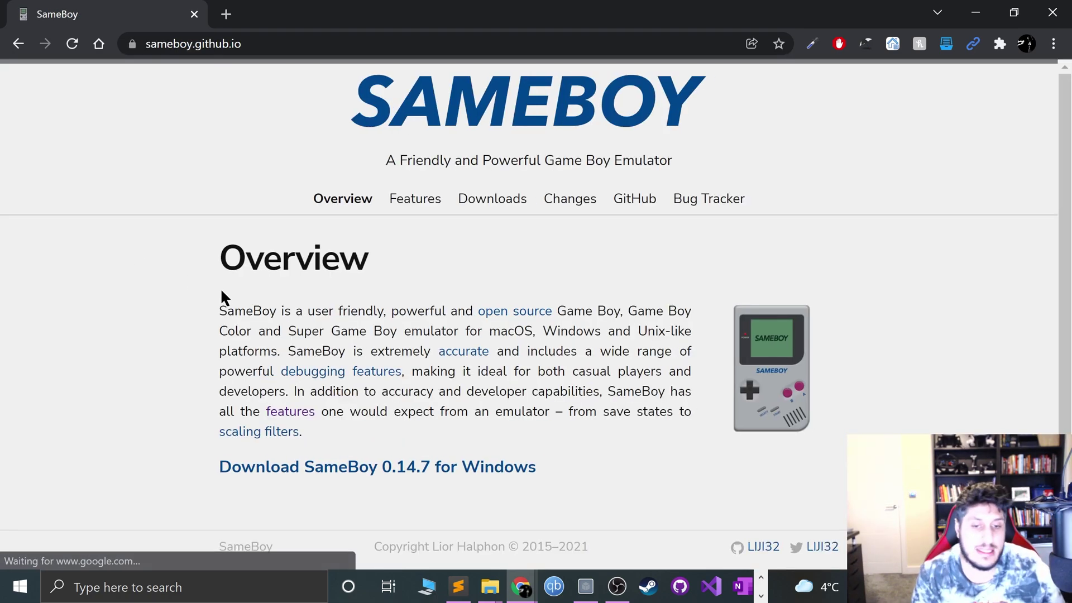
left_click(276, 475)
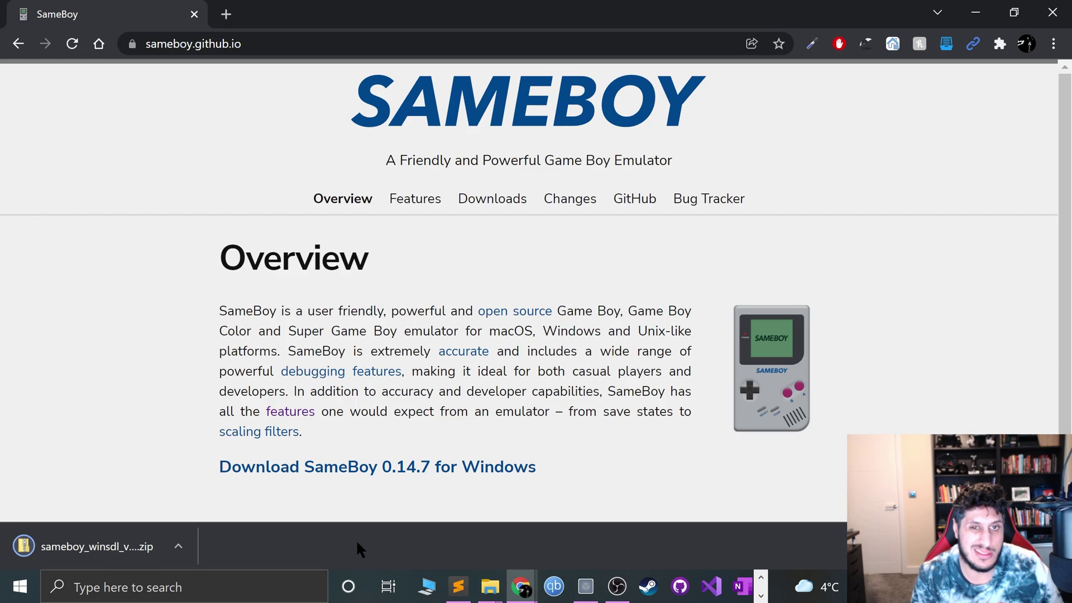
- Examine SameBoy's Features page, especially the User Interface section on display support and scaling
scroll(417, 237, "down", 2)
left_click(417, 145)
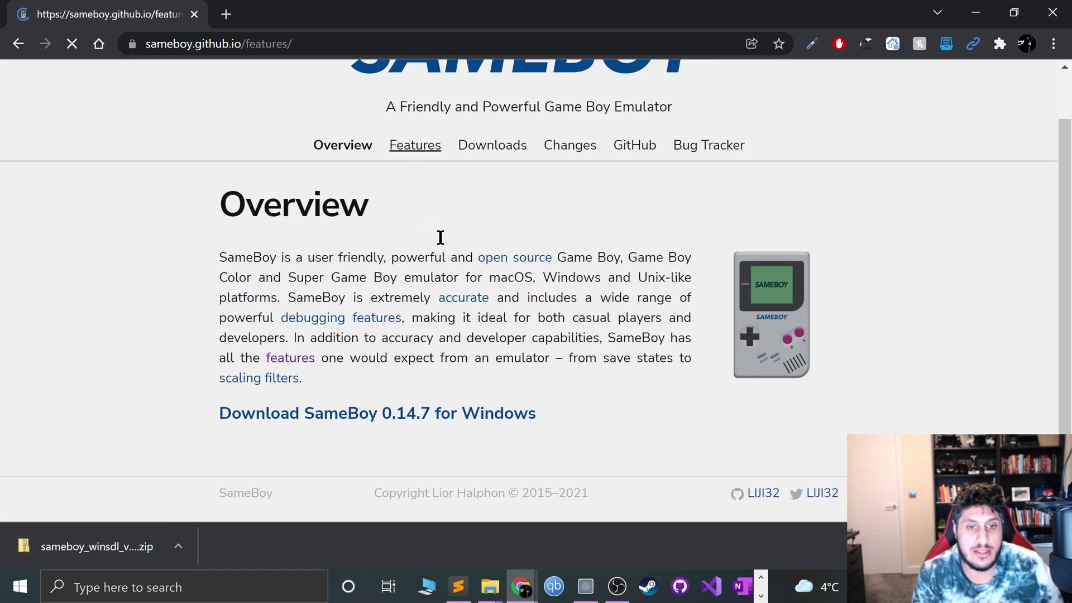
scroll(463, 228, "down", 10)
scroll(383, 270, "down", 14)
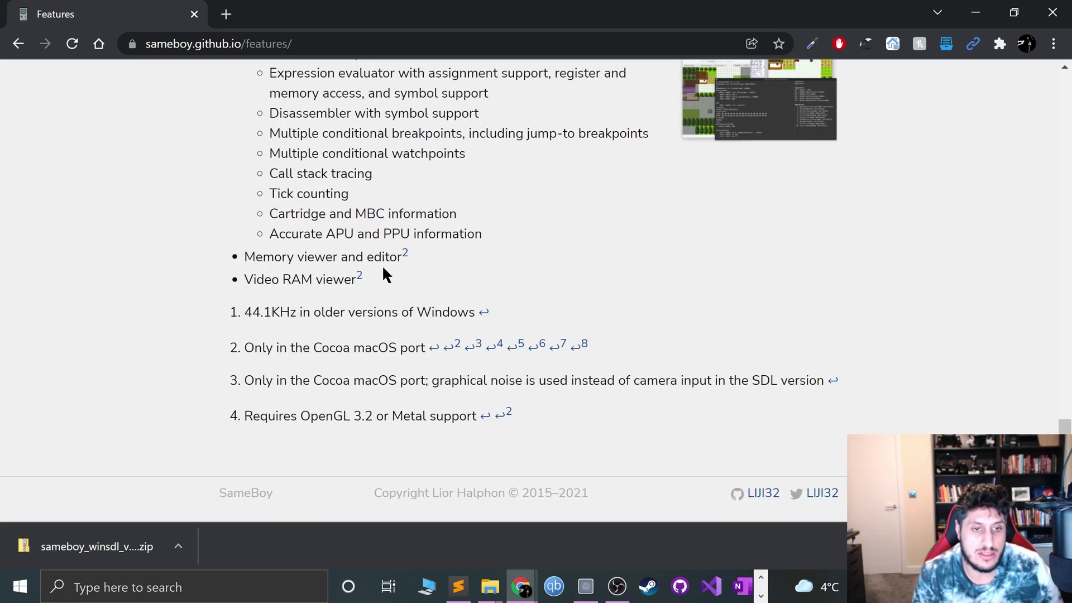
scroll(383, 271, "up", 13)
scroll(311, 331, "up", 1)
scroll(305, 342, "down", 2)
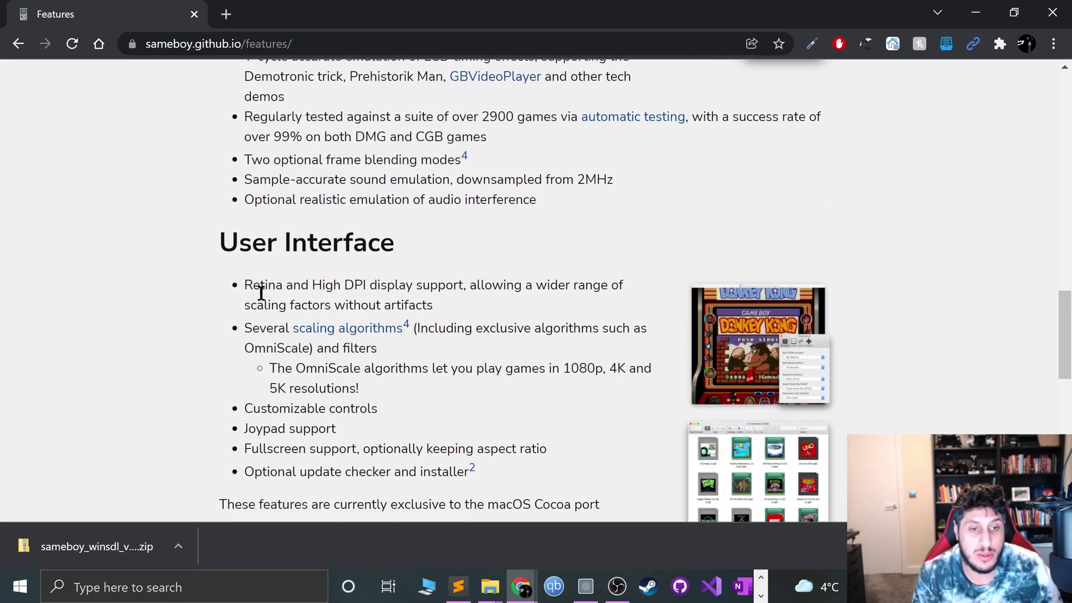
left_click_drag(266, 278, 524, 296)
left_click(524, 296)
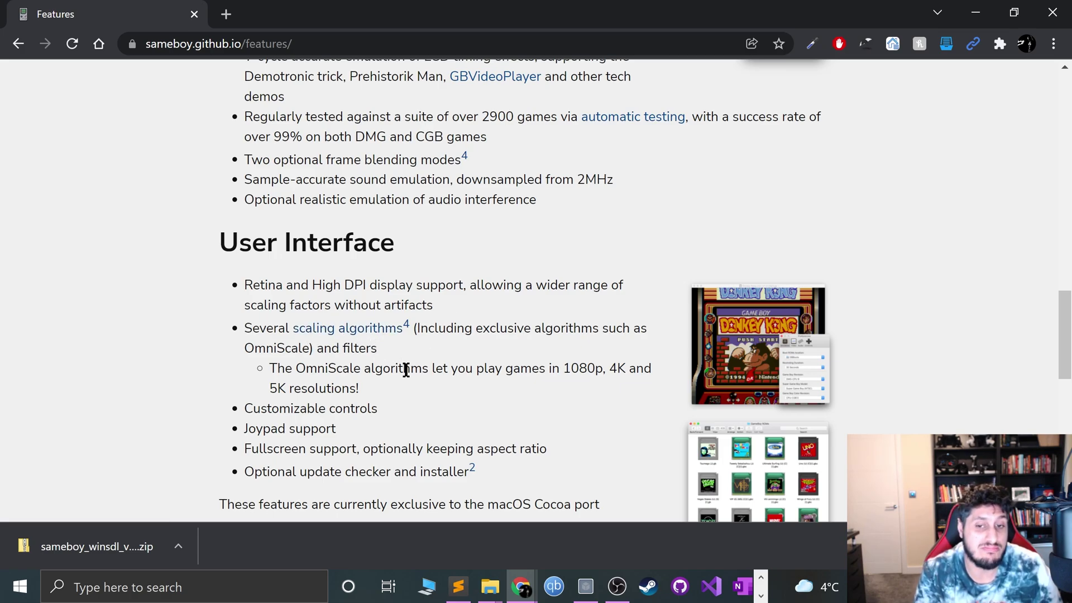
key("Home")
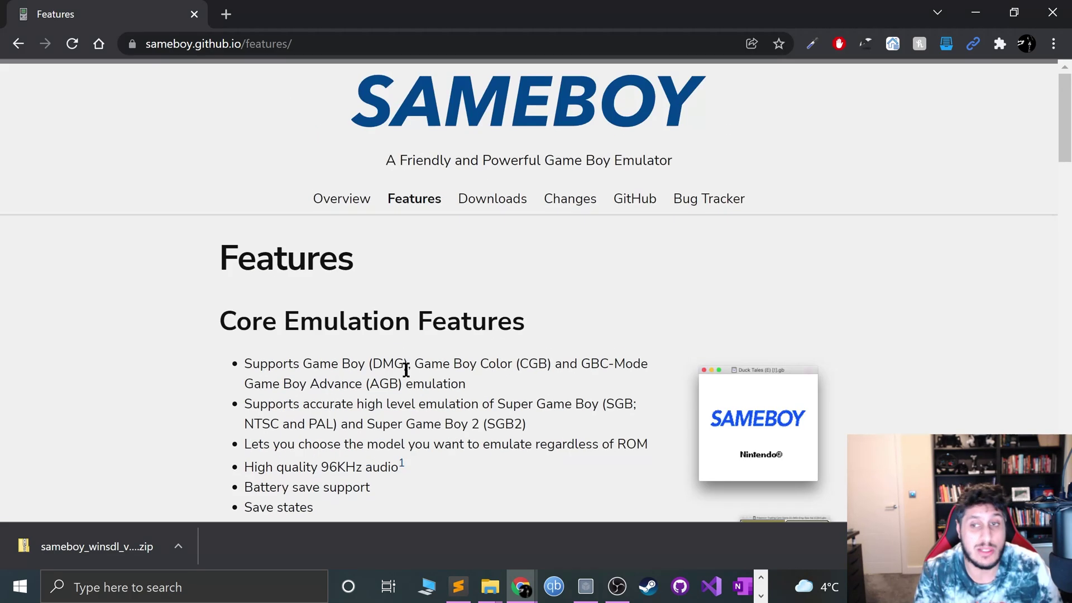
- View SameBoy's Changes page and look through the versions offered on its Downloads page
left_click(588, 212)
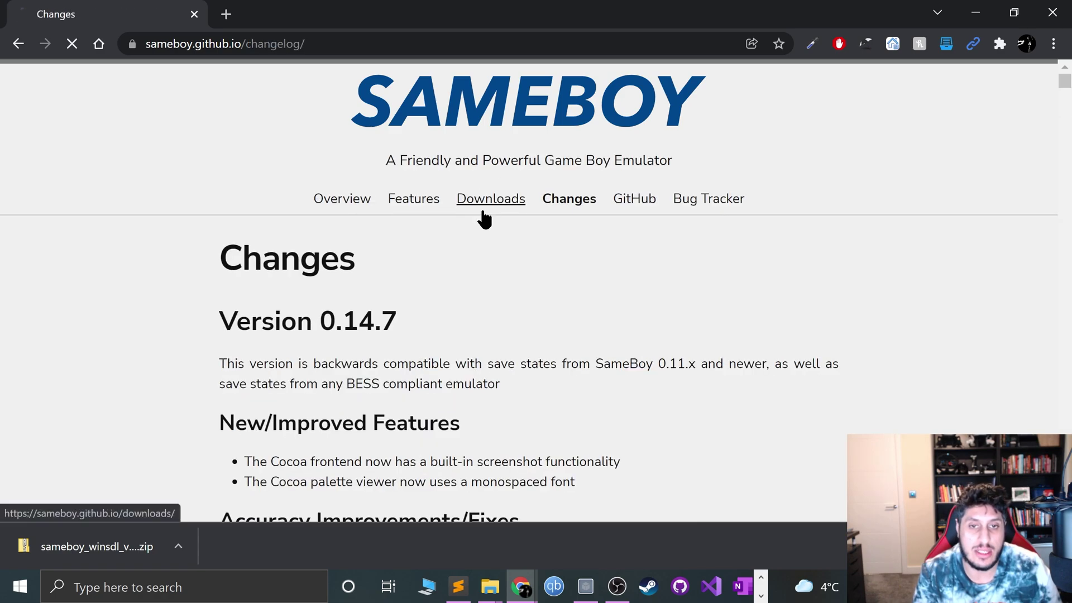
left_click(481, 209)
scroll(240, 352, "down", 7)
scroll(580, 238, "up", 7)
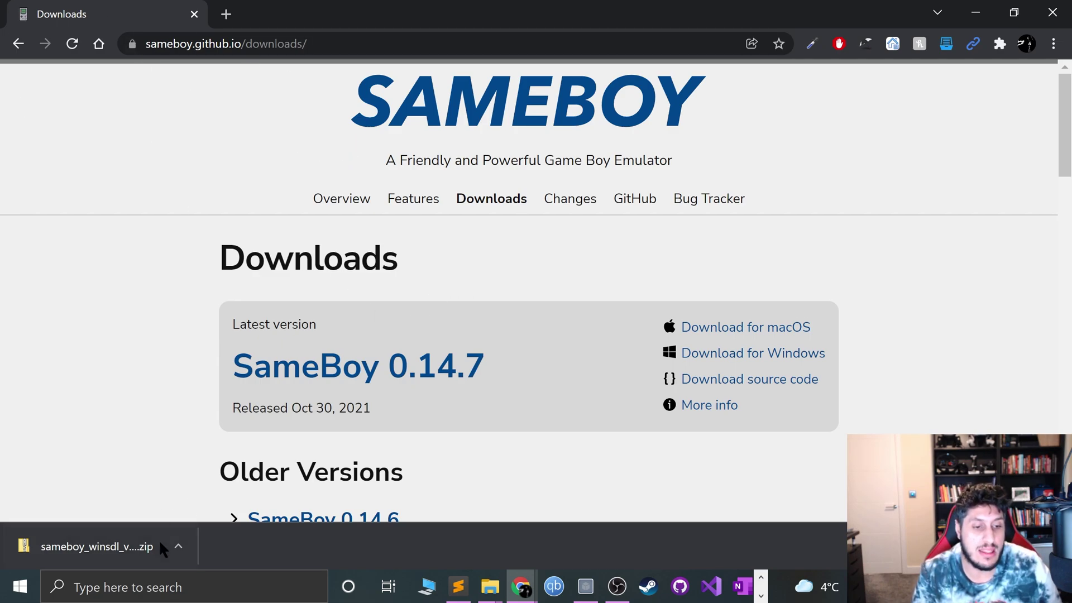
- In File Explorer's Chrome downloads folder, extract sameboy_winsdl_v0.14.7.zip to its own folder and close the window showing the extracted files
key("super+d")
mouse_move(488, 589)
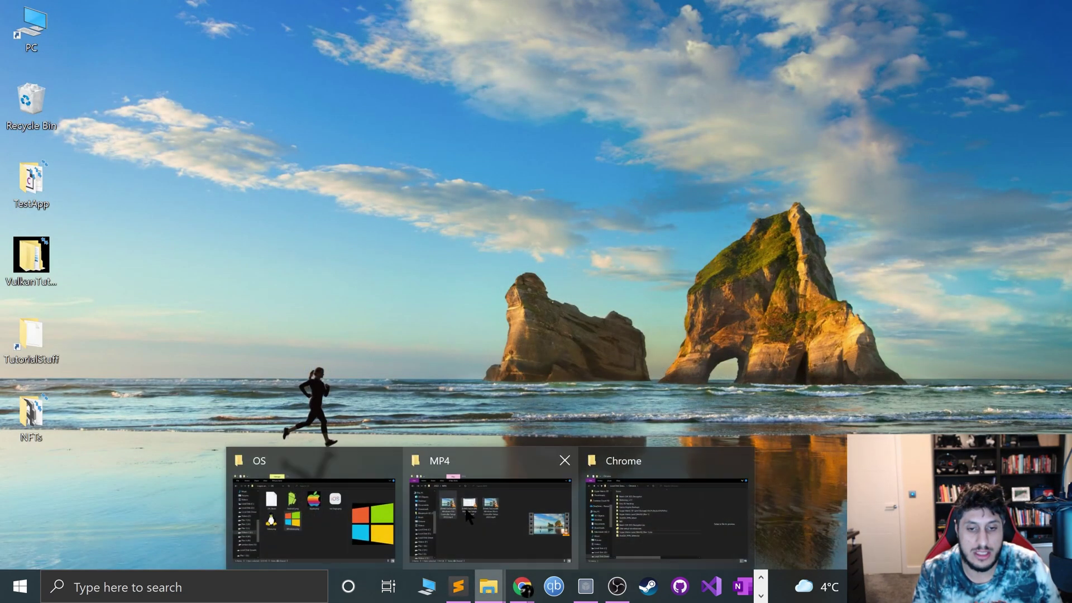
left_click(678, 507)
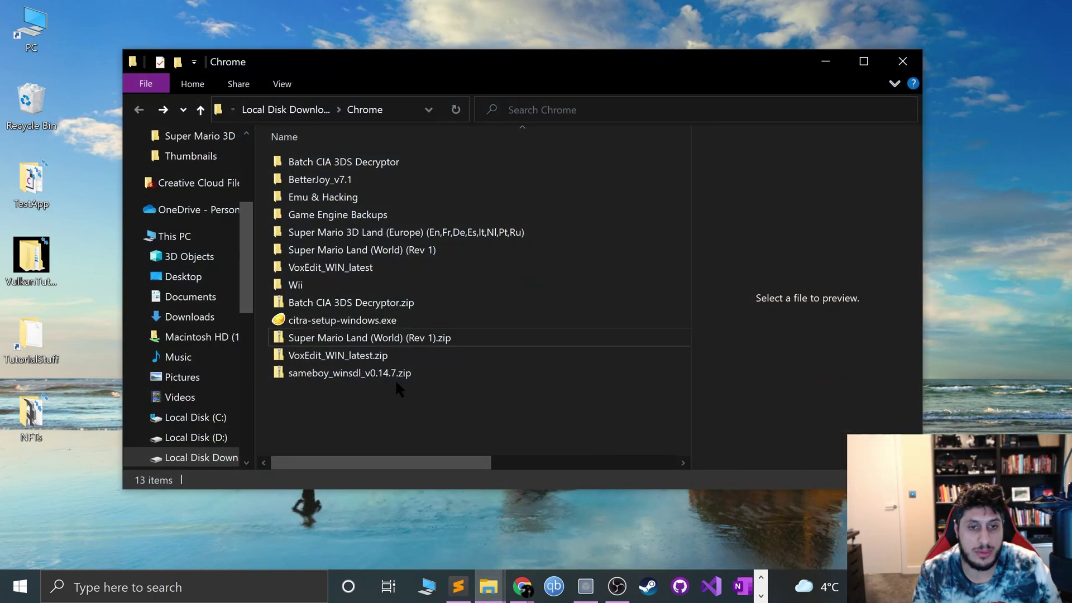
left_click(360, 372)
right_click(361, 372)
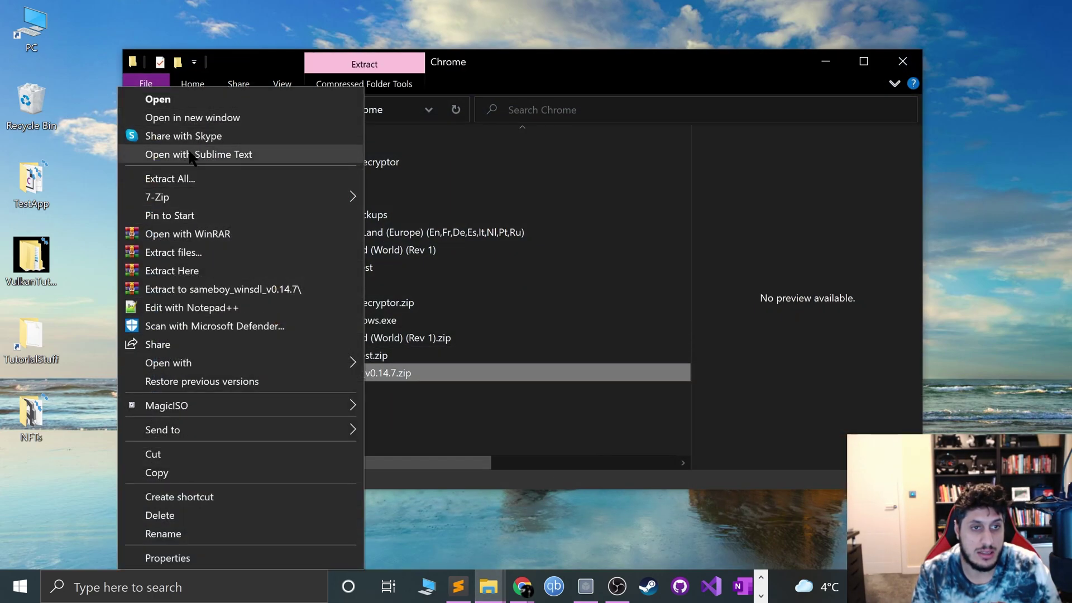
left_click(177, 178)
left_click(650, 464)
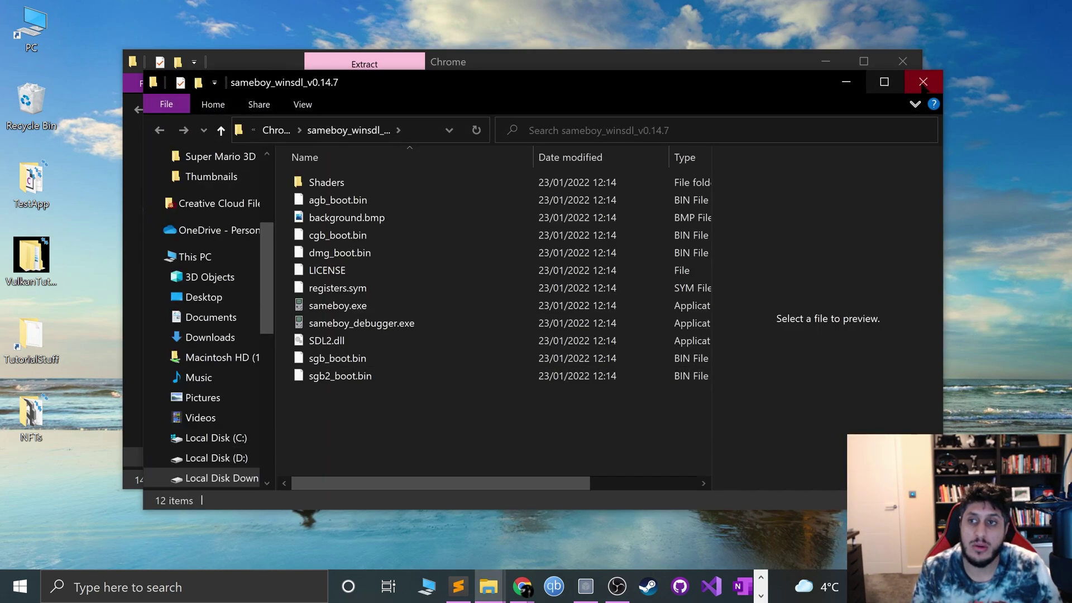
left_click(918, 82)
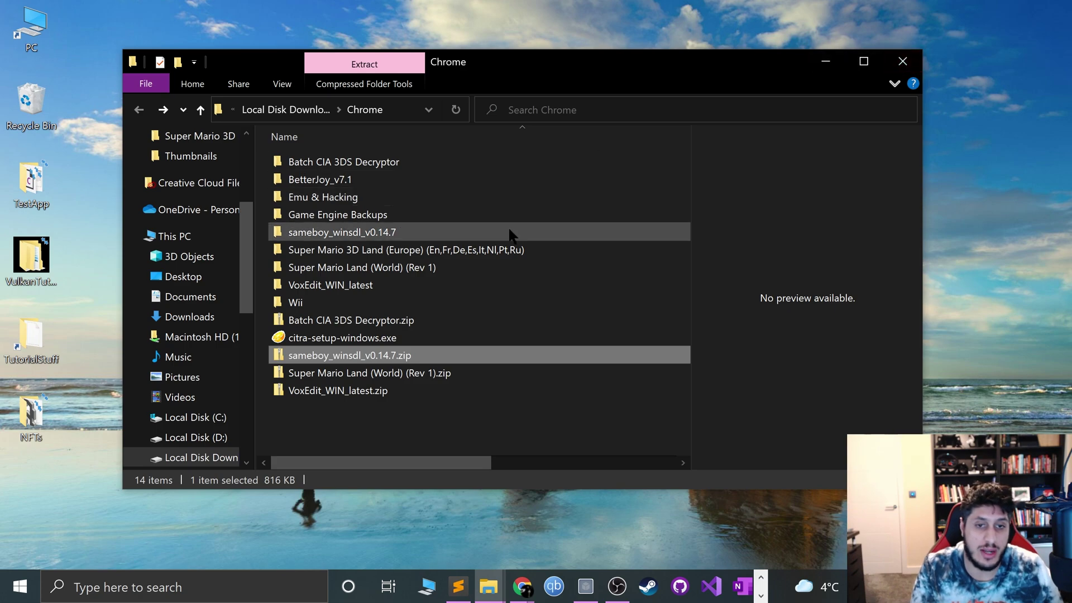
- Check the ROM file inside the Super Mario Land (World) (Rev 1) folder and return to the Chrome folder
left_click(387, 275)
double_click(384, 270)
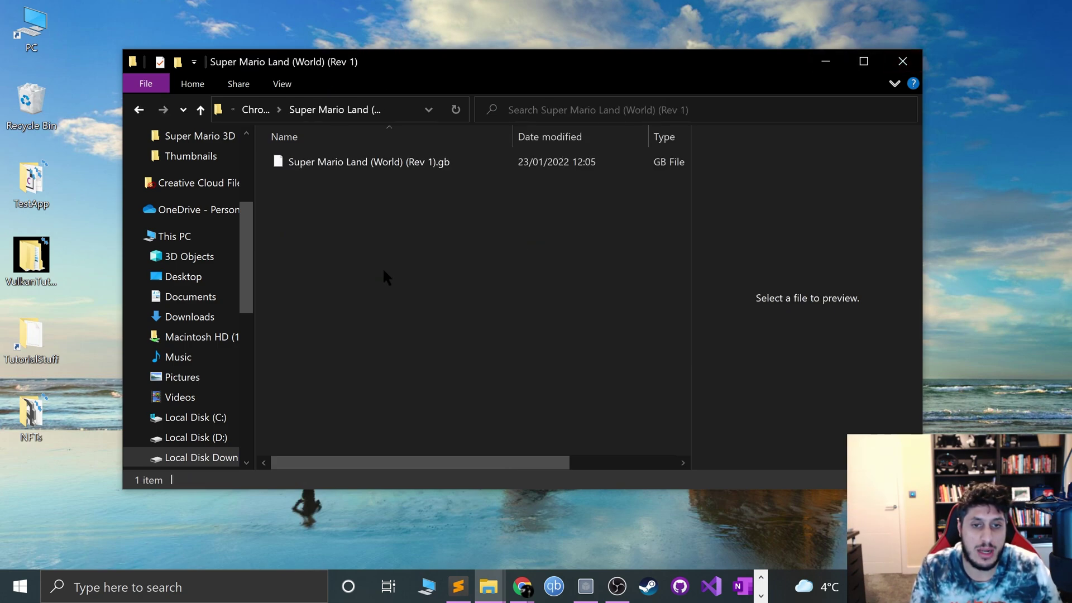
left_click(438, 166)
left_click(437, 304)
key("alt+Left")
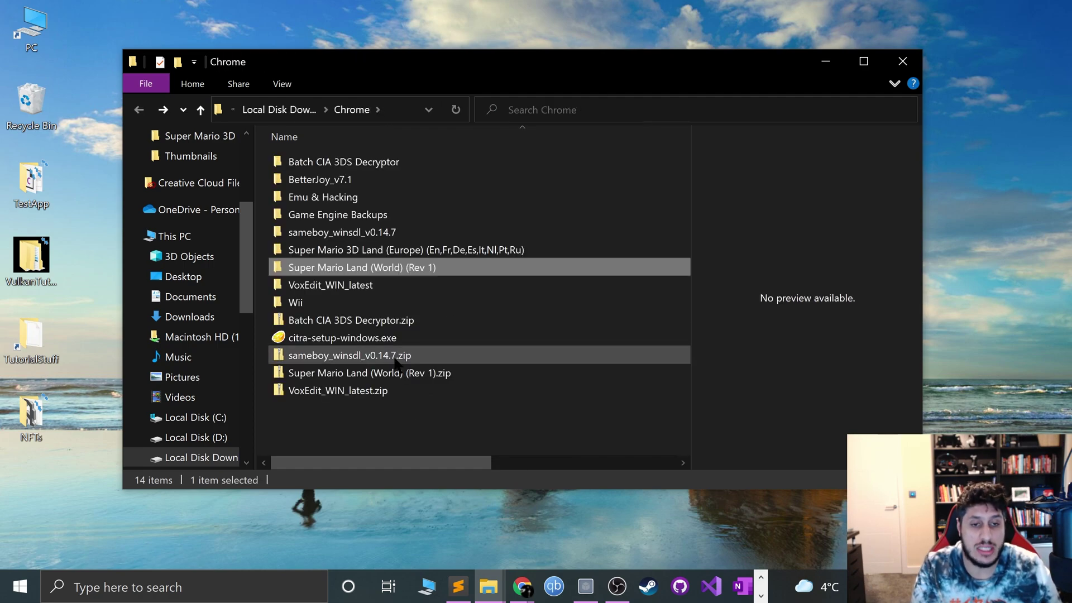
- Run sameboy.exe from the sameboy_winsdl_v0.14.7 folder, allow it past SmartScreen, and move the emulator window up within the desktop
left_click(337, 233)
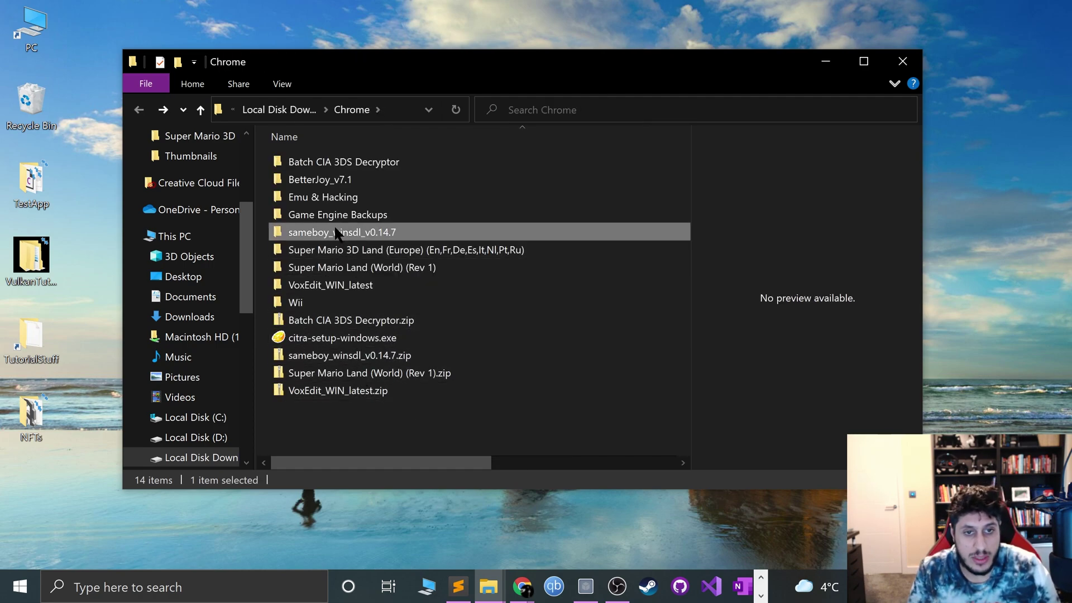
double_click(337, 232)
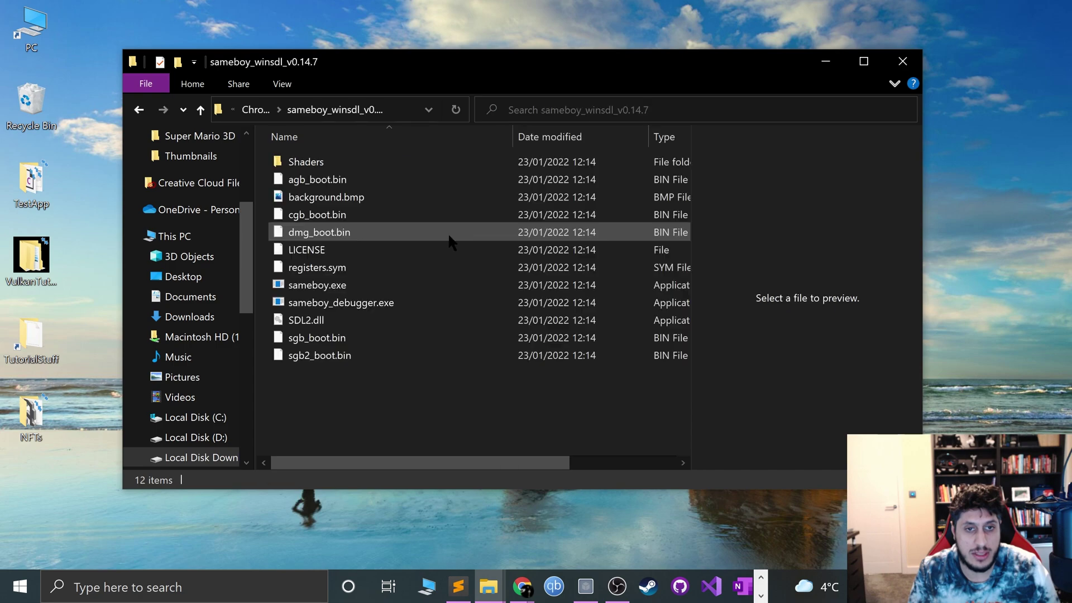
left_click(307, 286)
double_click(306, 286)
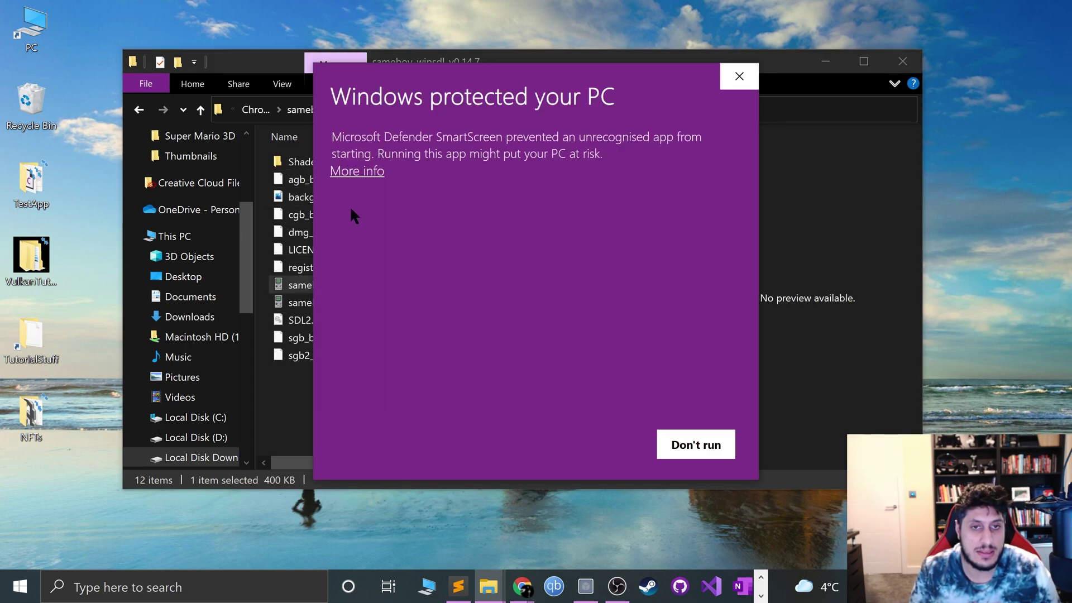
left_click(355, 173)
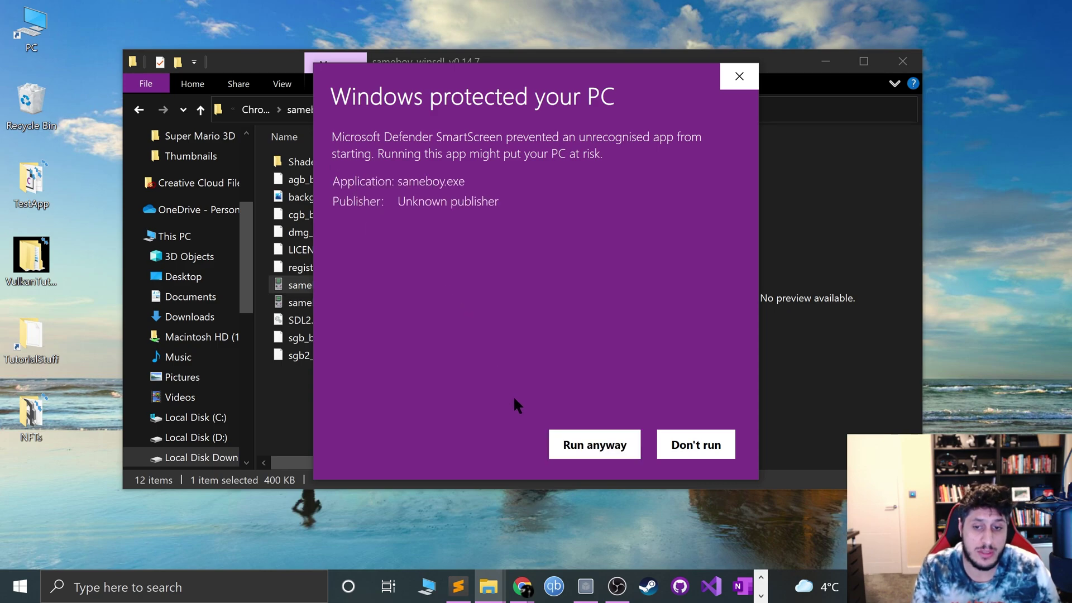
left_click(555, 447)
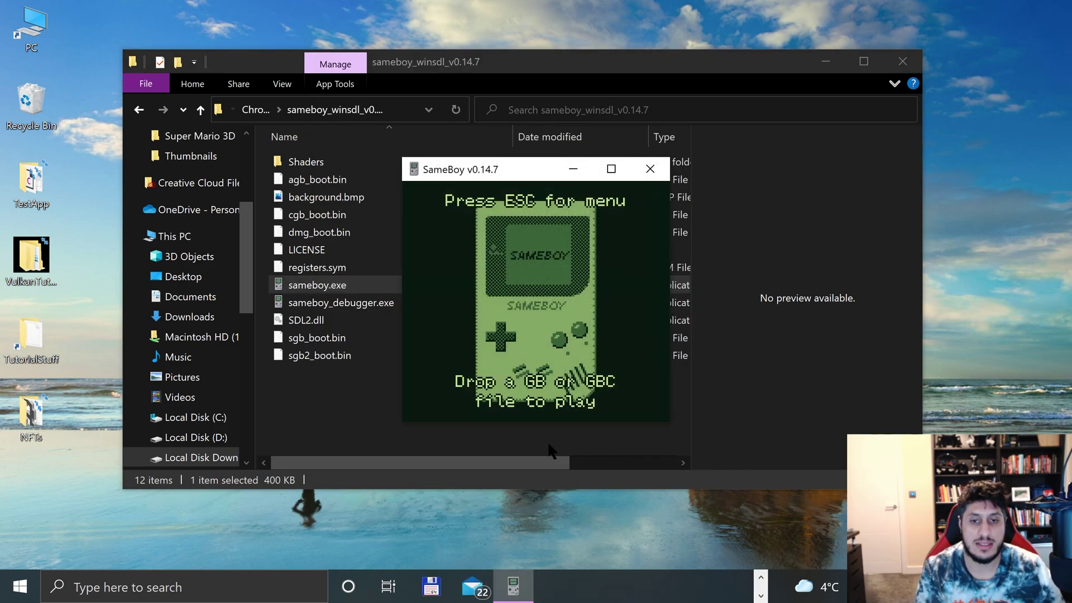
left_click_drag(519, 177, 474, 122)
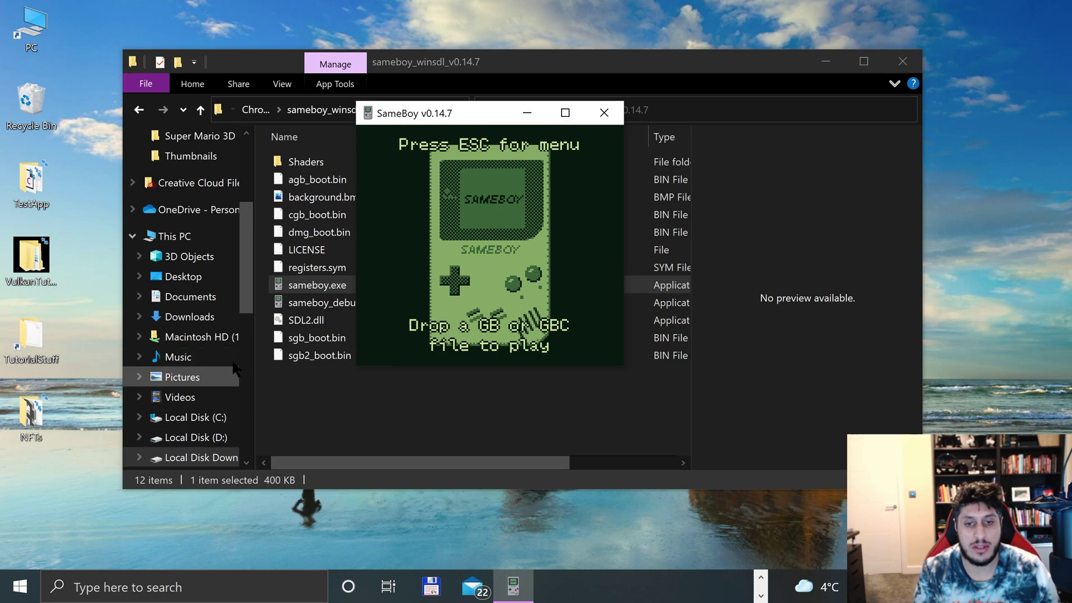
- Bring up SameBoy's main menu and view the Open ROM file chooser, cancelling it without choosing a file
key("Escape")
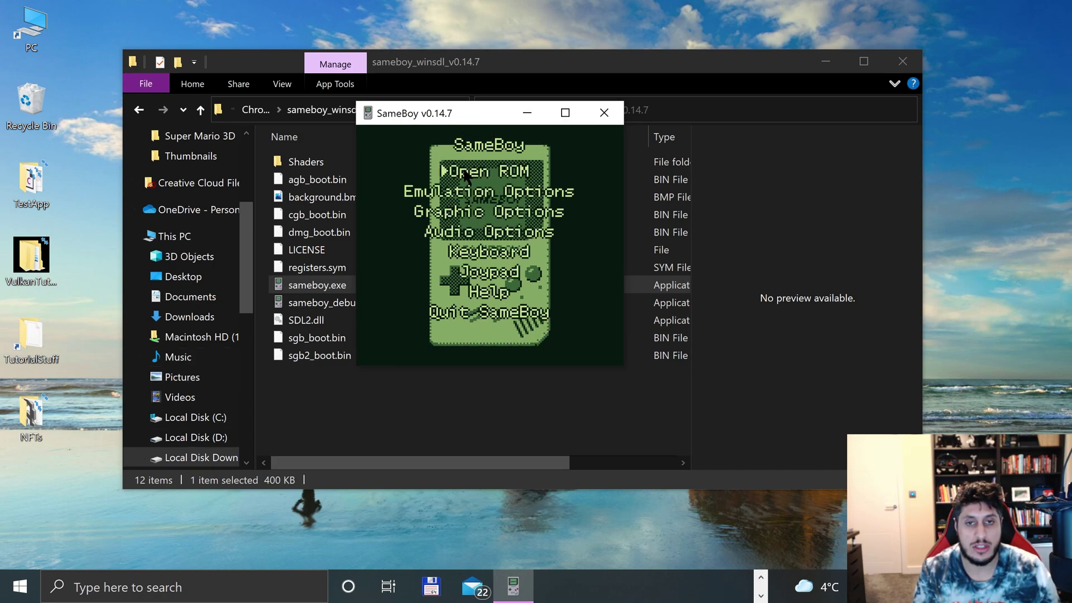
key("Return")
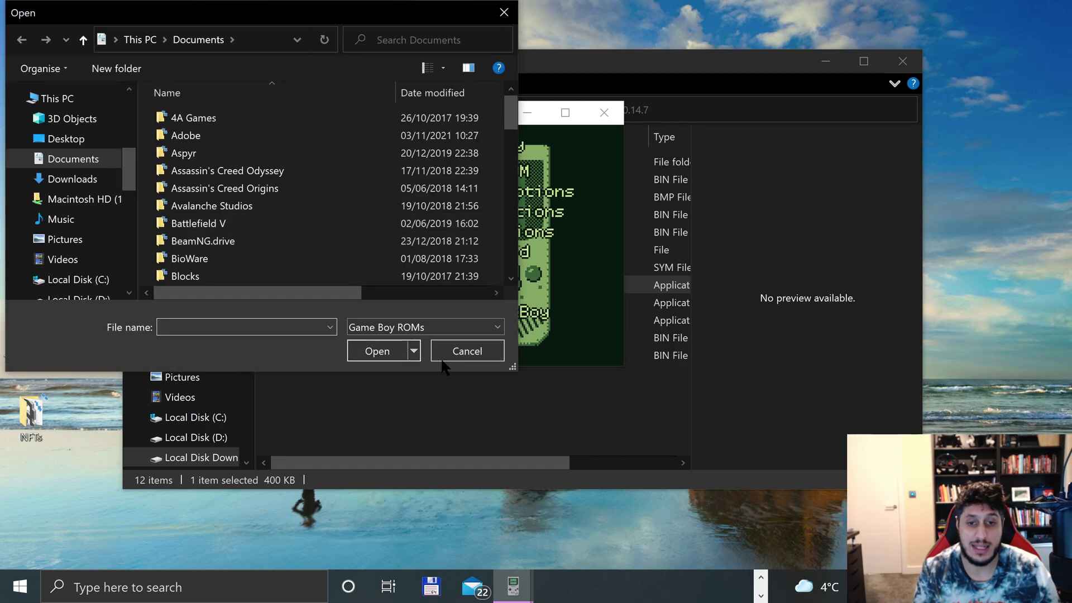
left_click(442, 360)
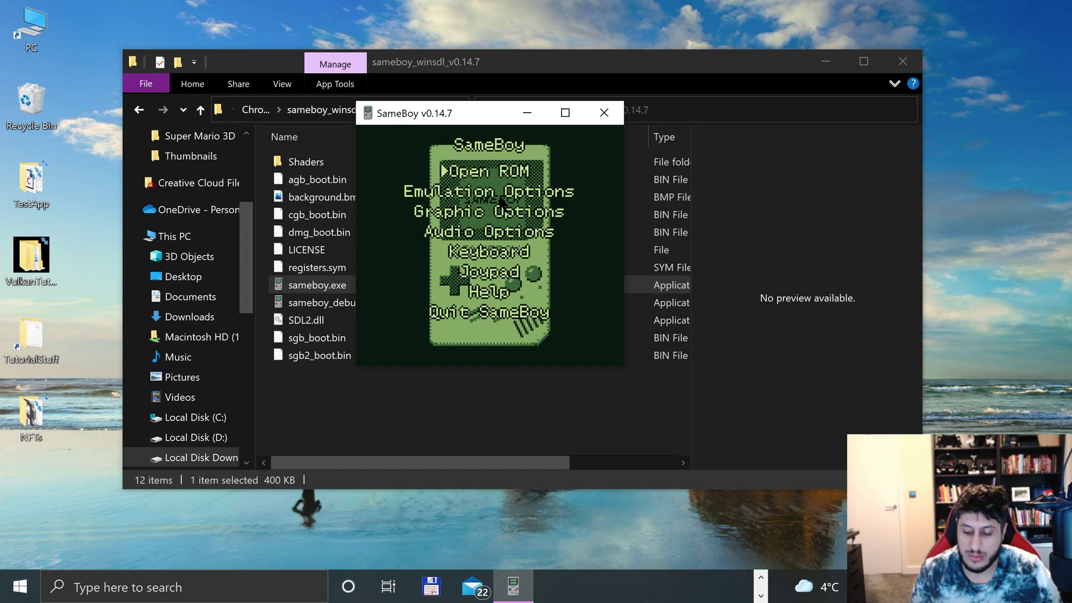
- Review the full list of Emulation Options, return to the main menu, and reopen the Emulation Options
key("Down")
key("Down")
key("Up")
key("Return")
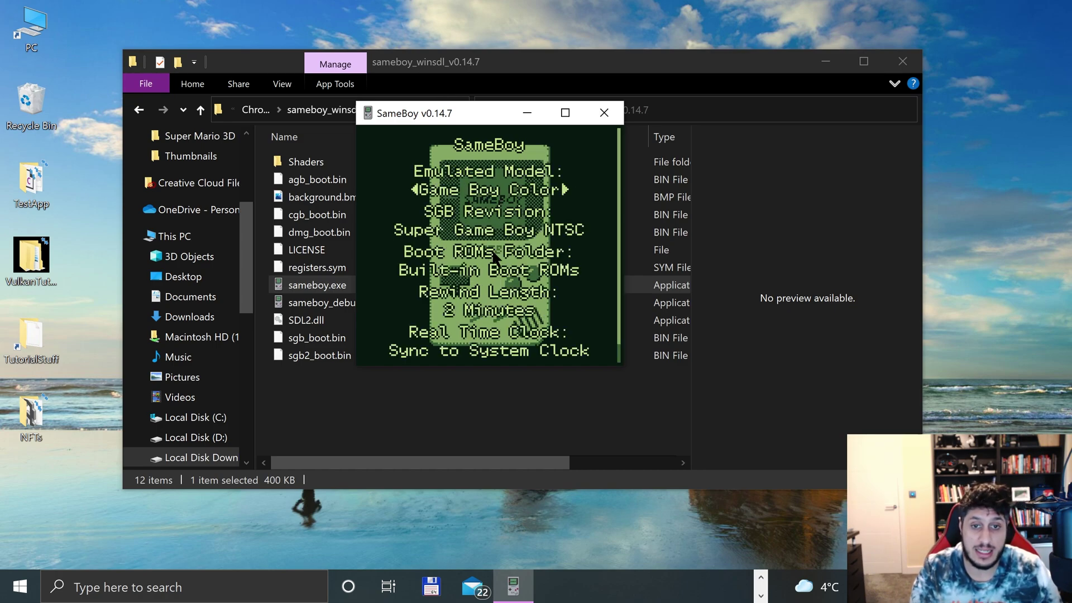
scroll(491, 248, "down", 2)
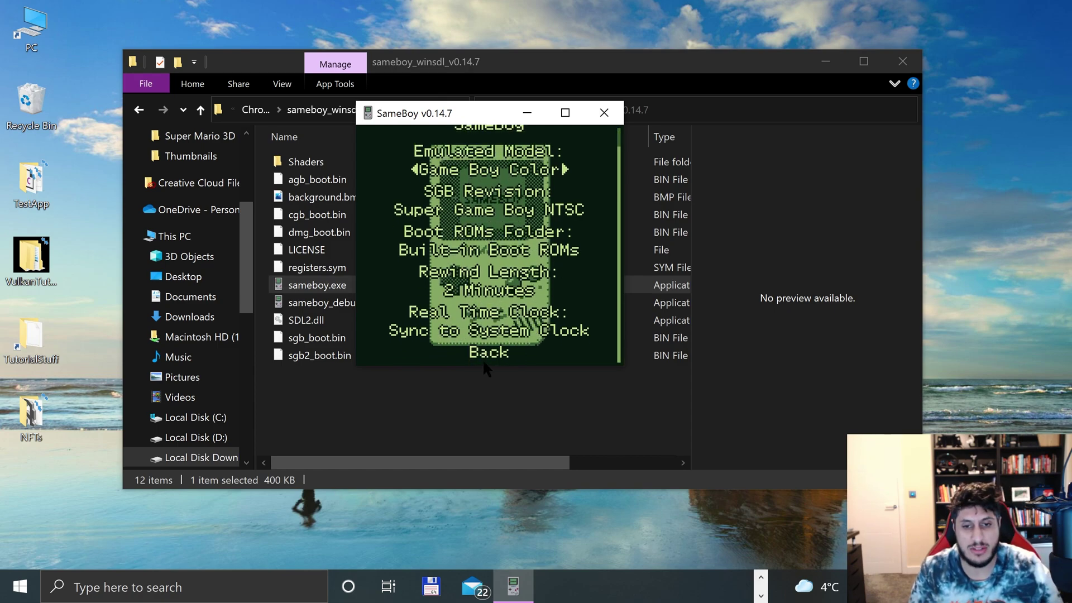
left_click(487, 357)
left_click(454, 195)
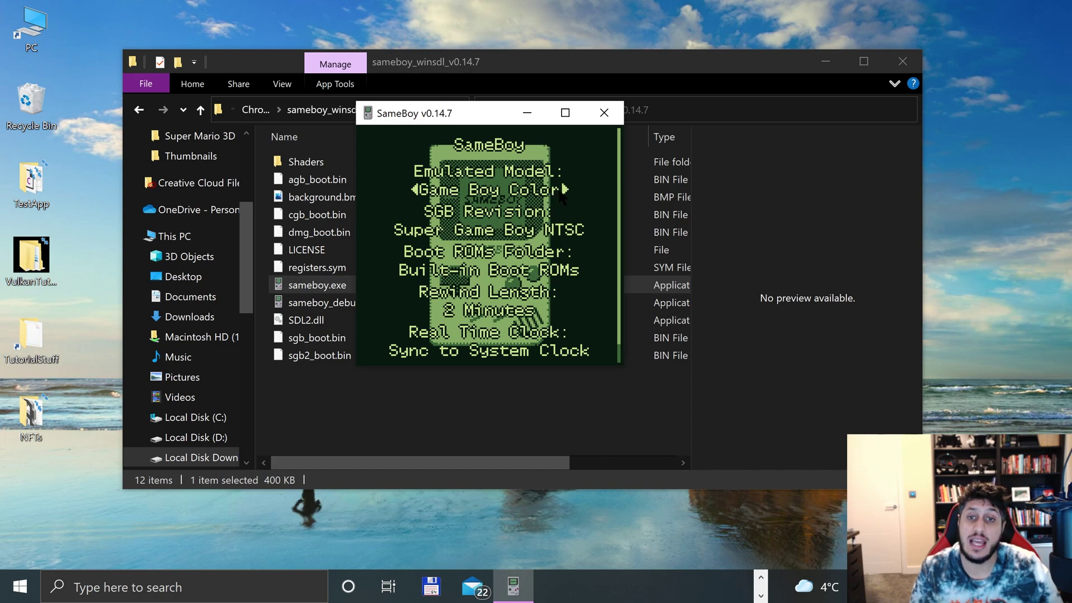
- Cycle through the available Emulated Model choices and return to Game Boy Color
left_click(562, 191)
left_click(561, 192)
left_click(562, 192)
left_click(563, 193)
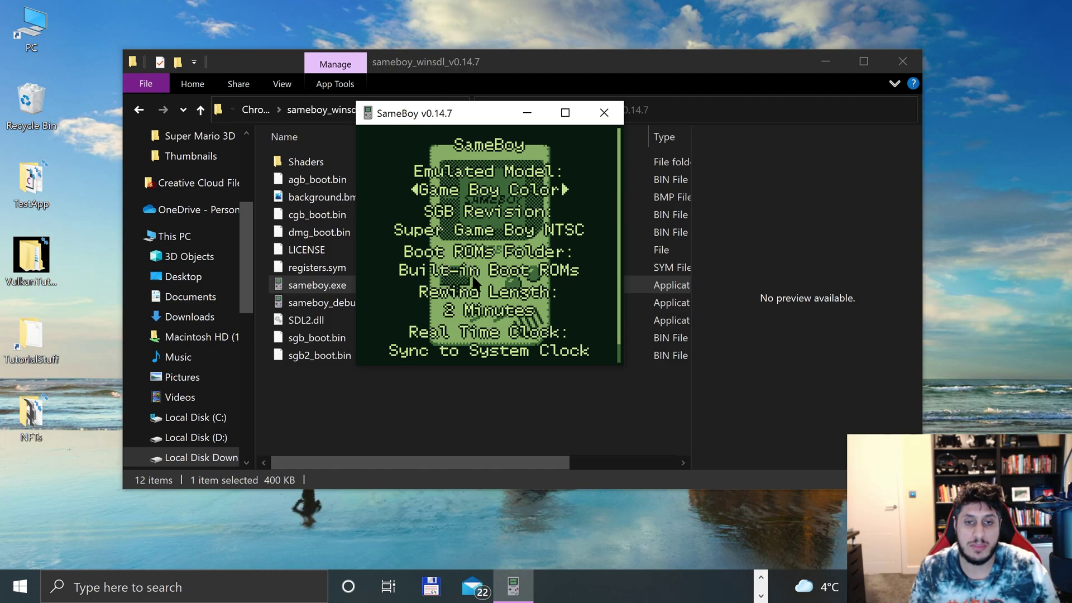
- View the Boot ROMs Folder chooser, cancel it without selecting a folder, and look over the remaining emulation options
left_click(457, 262)
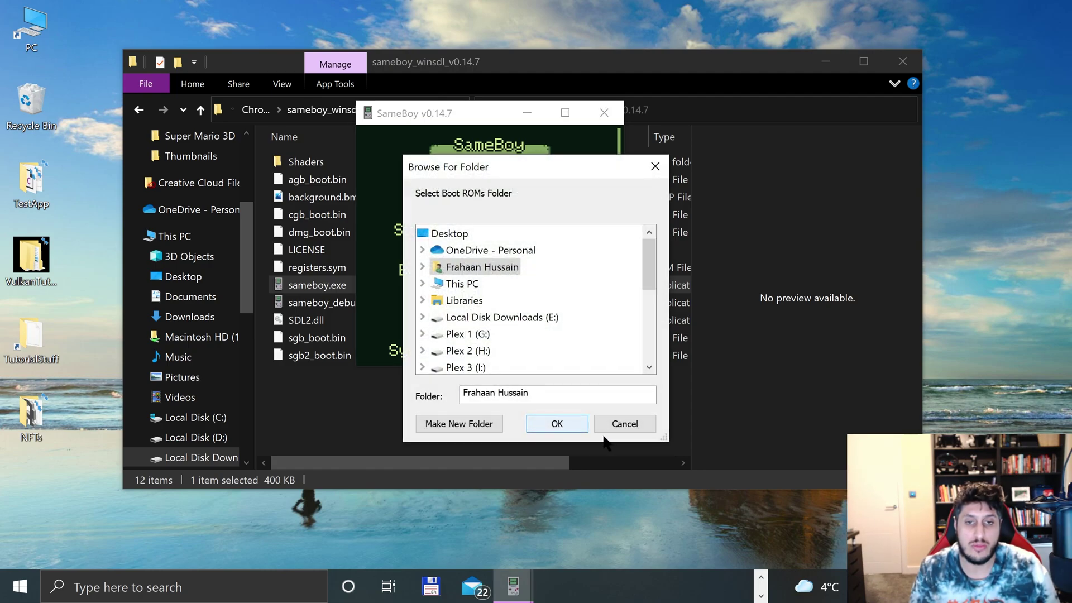
left_click(634, 423)
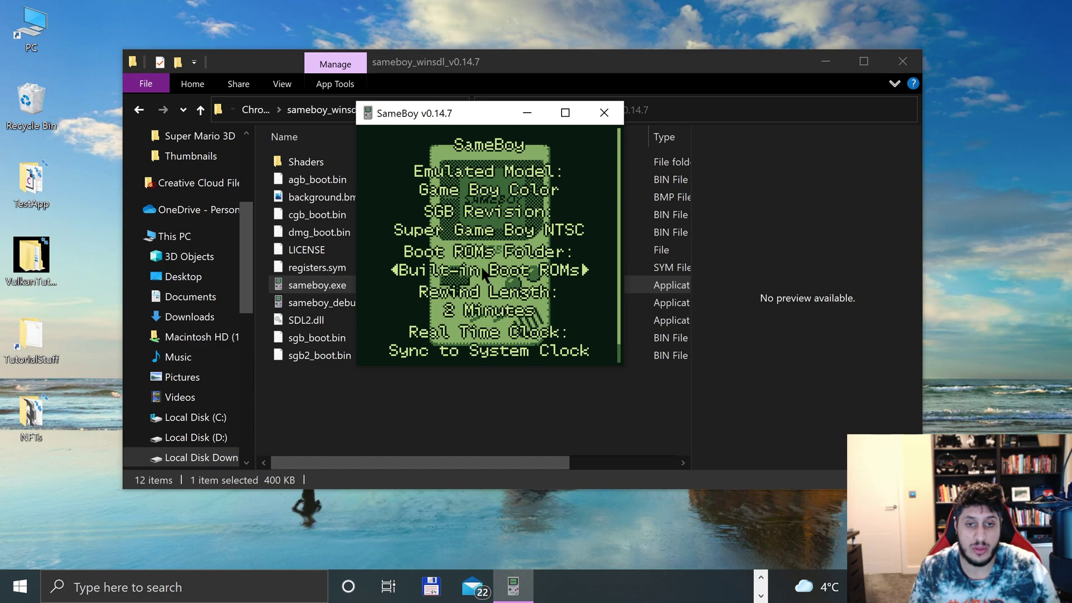
scroll(494, 304, "down", 1)
scroll(494, 304, "down", 1)
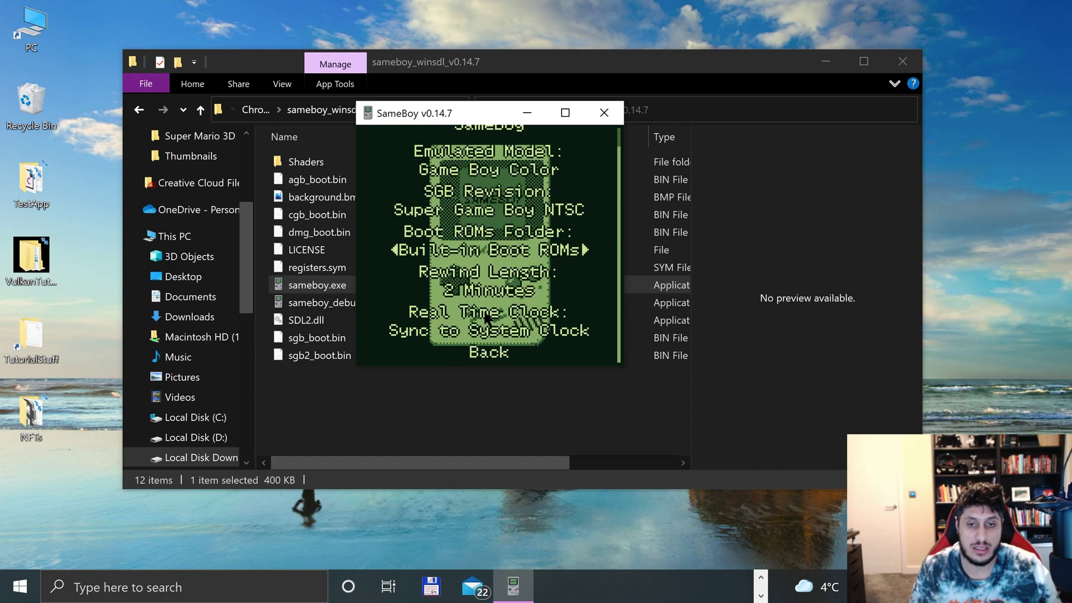
- Leave the Emulation Options, open the Graphic Options, and try another Scaling Mode before returning to Retain Integer Factor
left_click(484, 354)
left_click(477, 213)
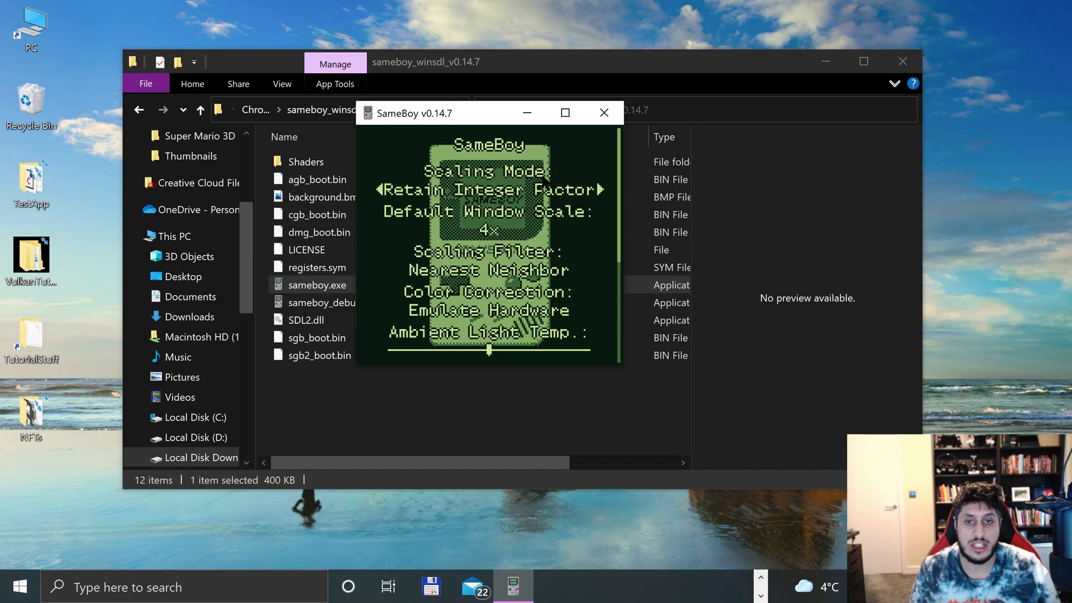
left_click(503, 190)
left_click(407, 193)
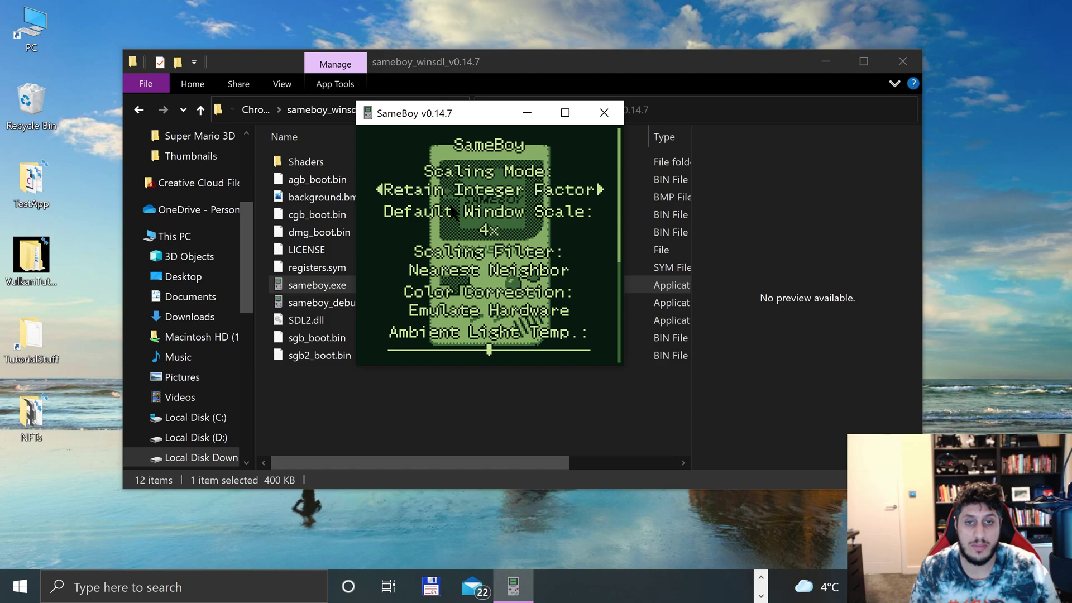
- Set the Default Window Scale to 8x and reposition the SameBoy window to fit on the desktop
left_click(558, 226)
left_click(558, 228)
left_click(539, 264)
left_click(580, 282)
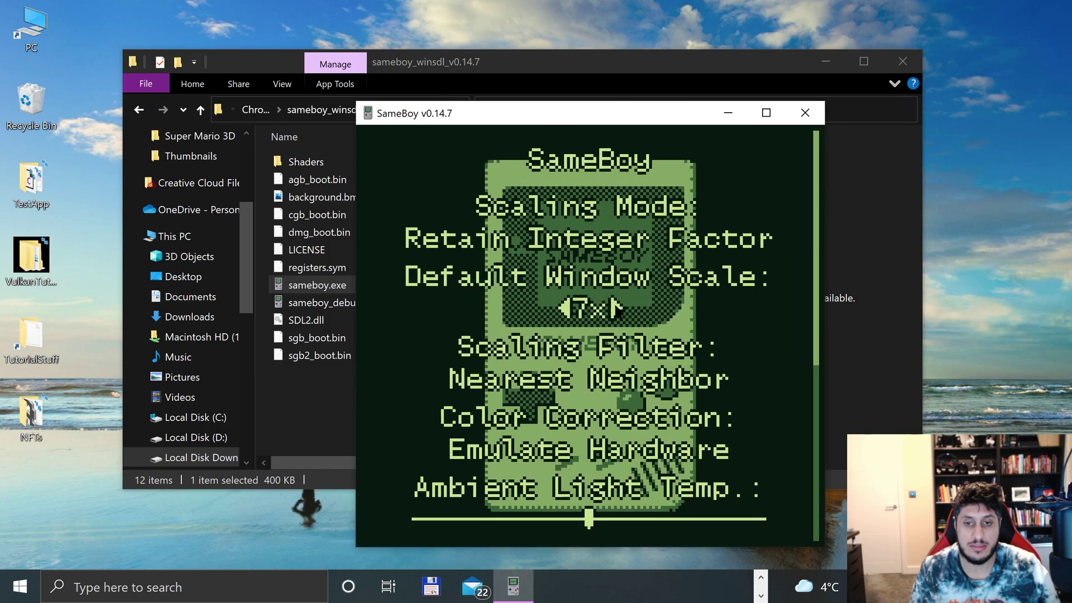
left_click(620, 312)
left_click(654, 340)
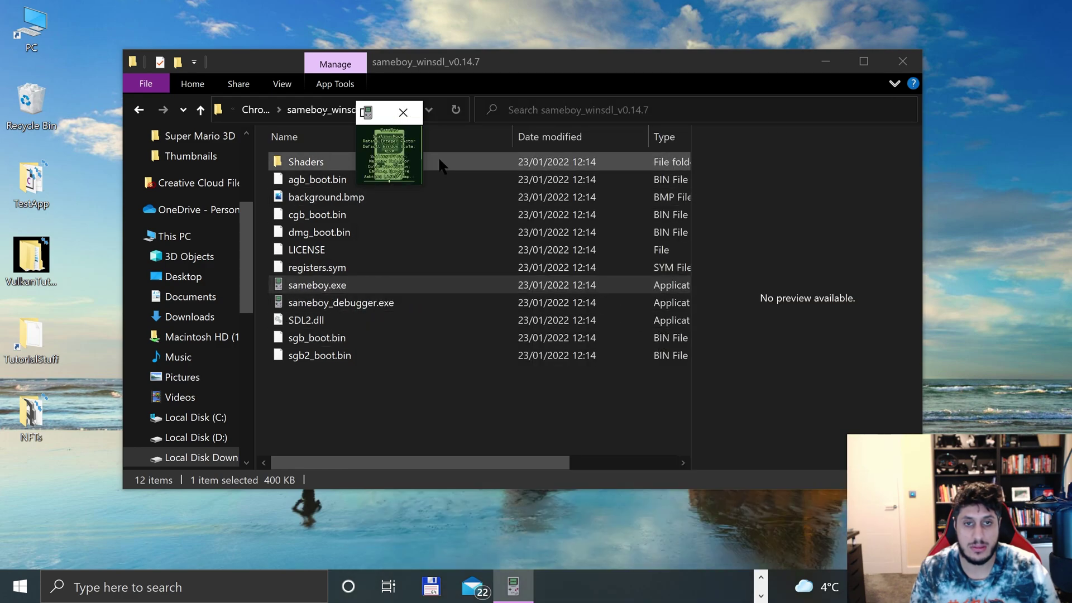
left_click(389, 156)
left_click_drag(466, 119, 359, 43)
- Review the remaining Graphic Options and the Audio Options, returning to the main menu after each
scroll(564, 268, "down", 2)
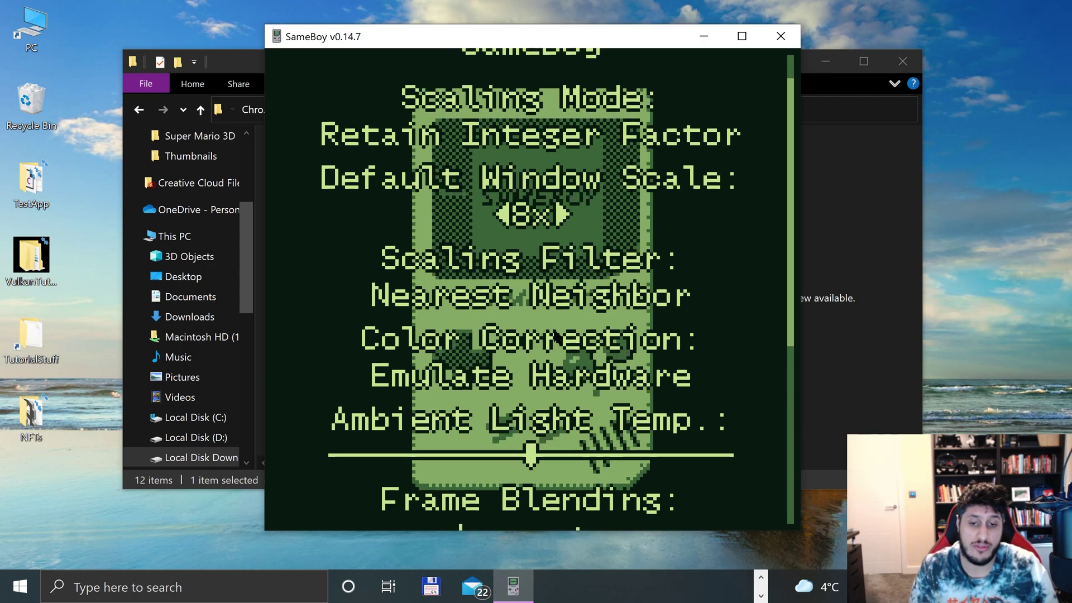
scroll(555, 335, "down", 5)
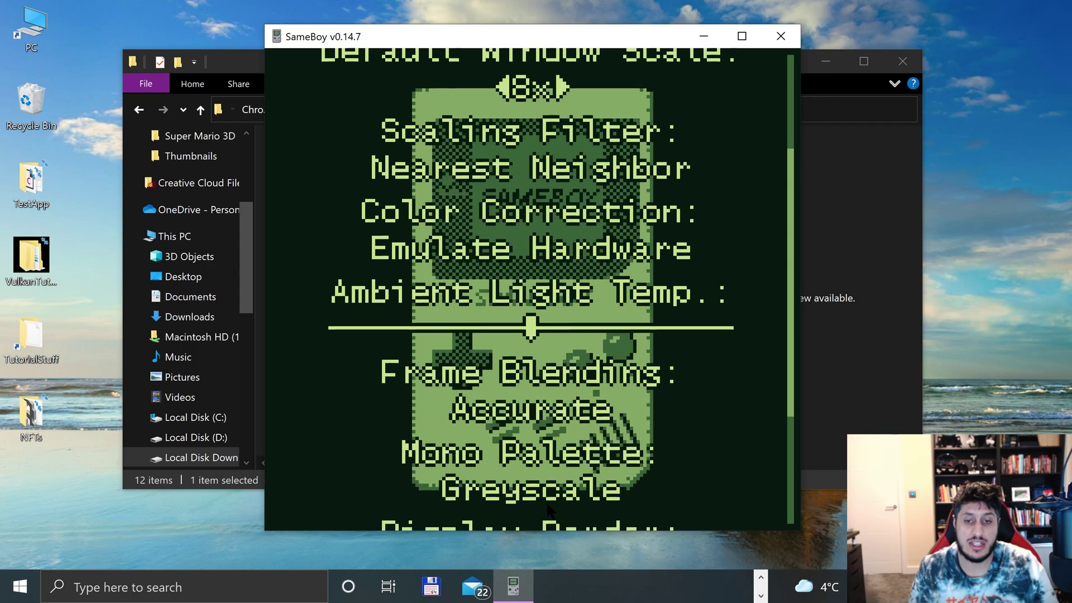
scroll(549, 509, "down", 6)
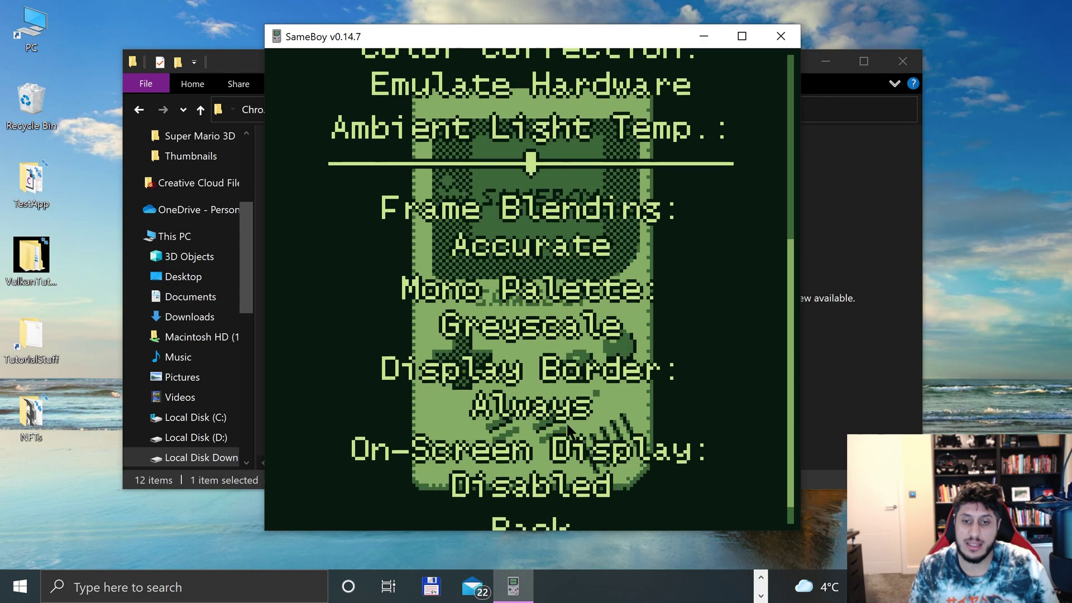
scroll(566, 422, "down", 1)
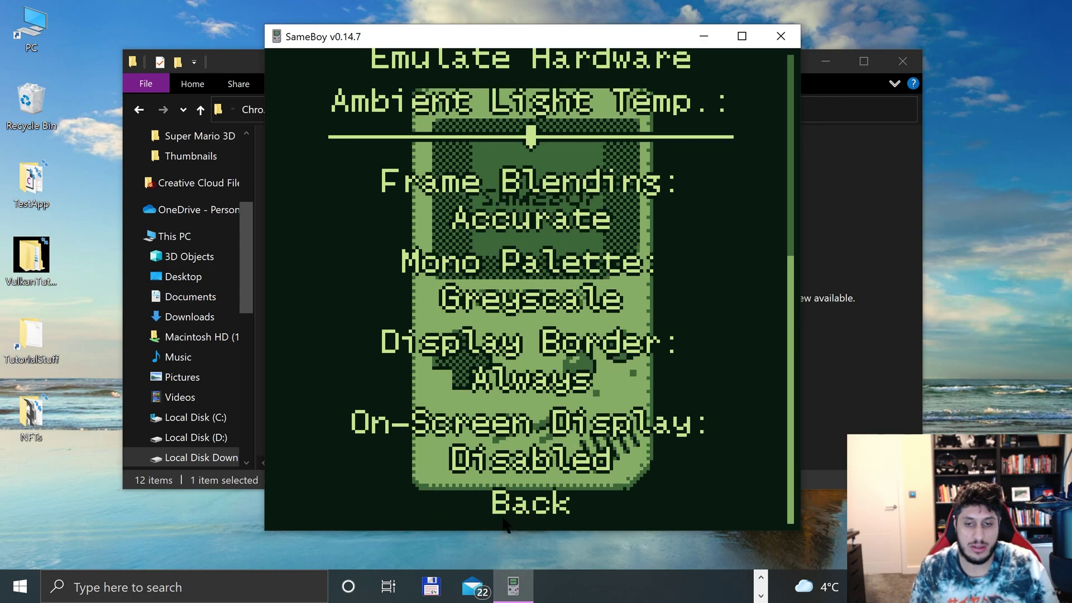
left_click(517, 496)
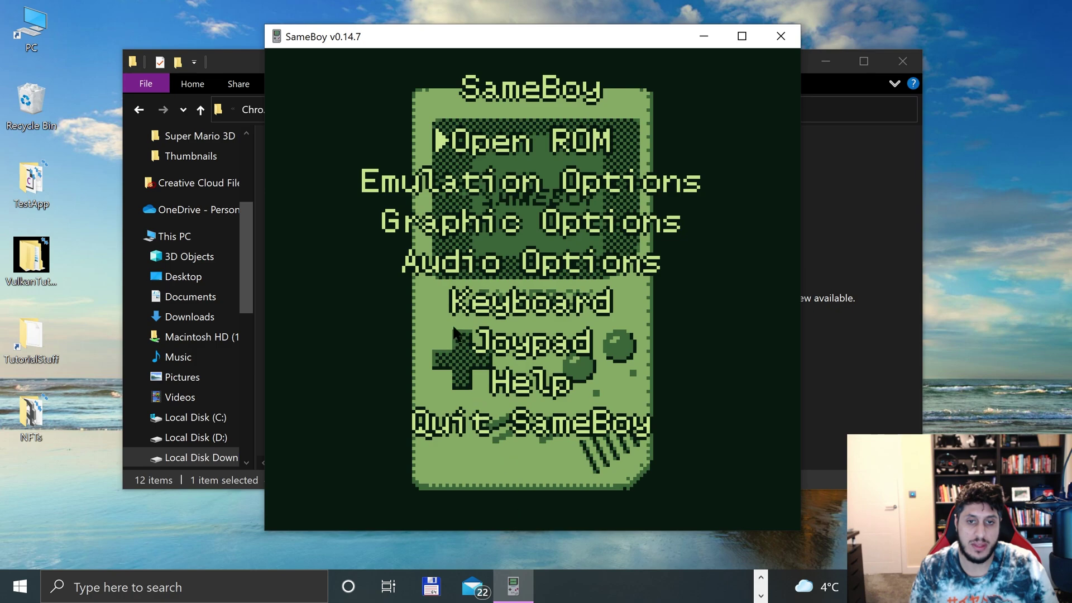
left_click(442, 261)
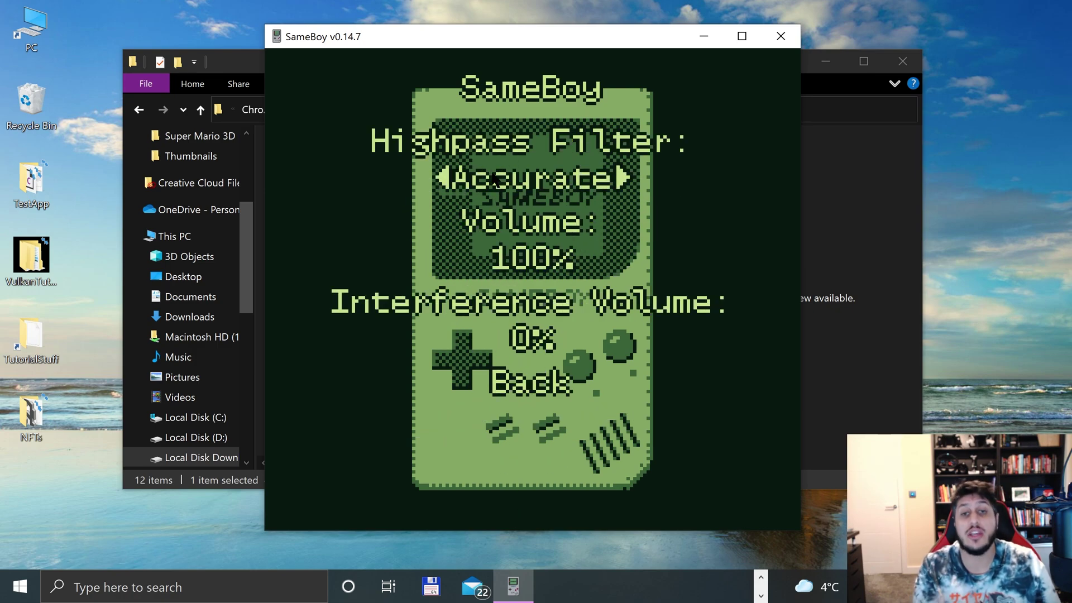
left_click(525, 385)
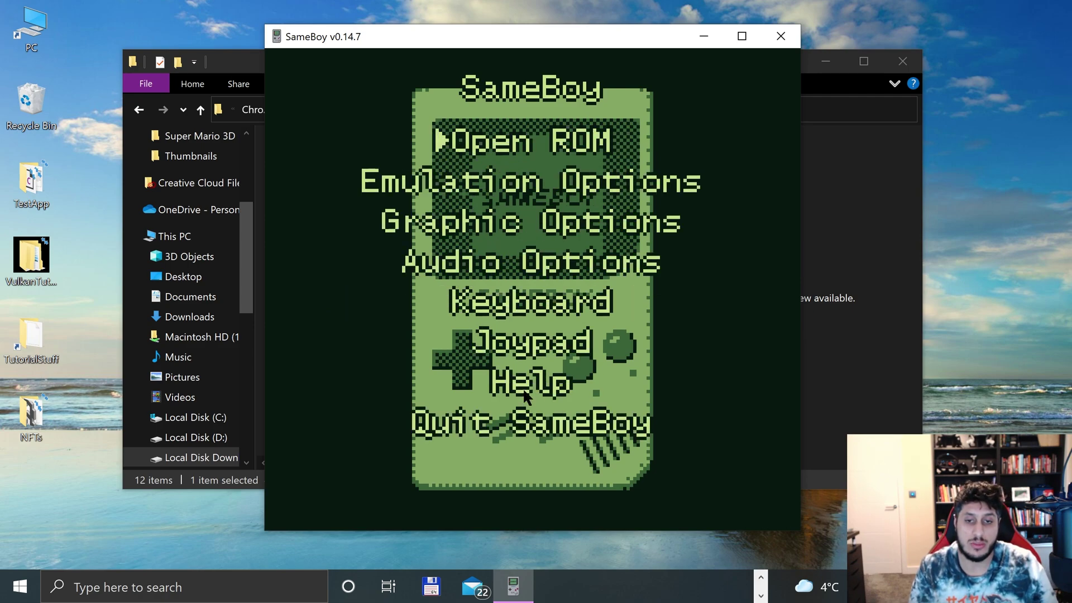
- Open the keyboard controls, rebind the Right direction to R, and restore it to the Right arrow key
left_click(502, 309)
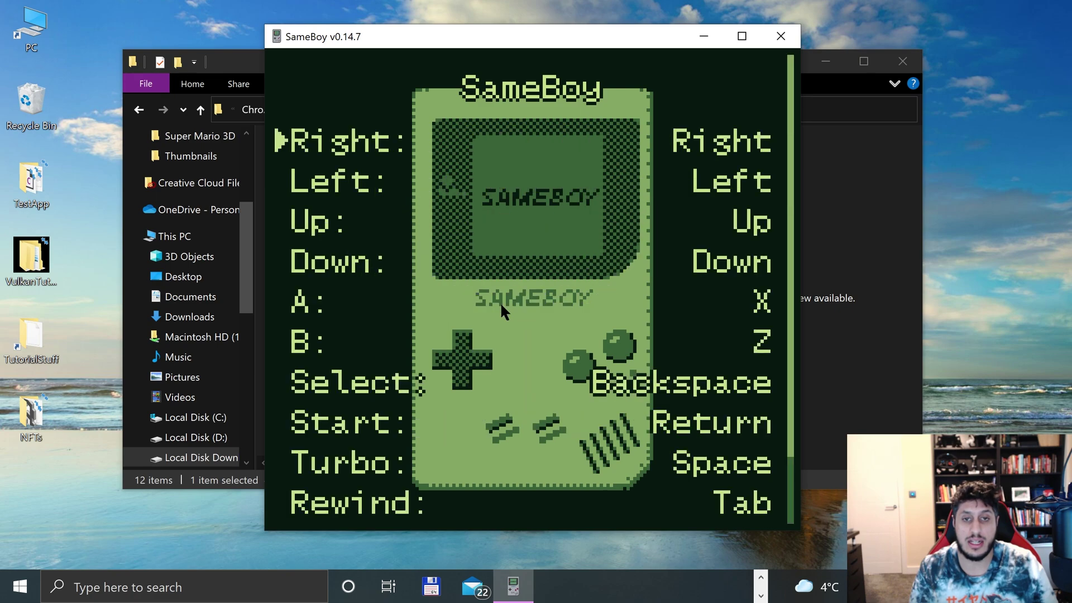
left_click(686, 143)
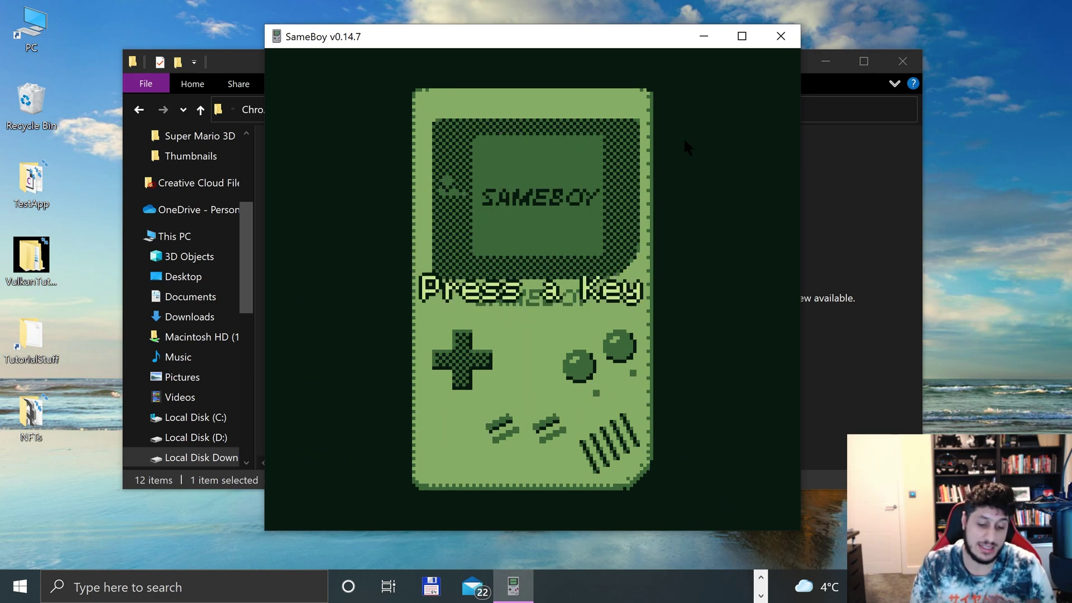
key("r")
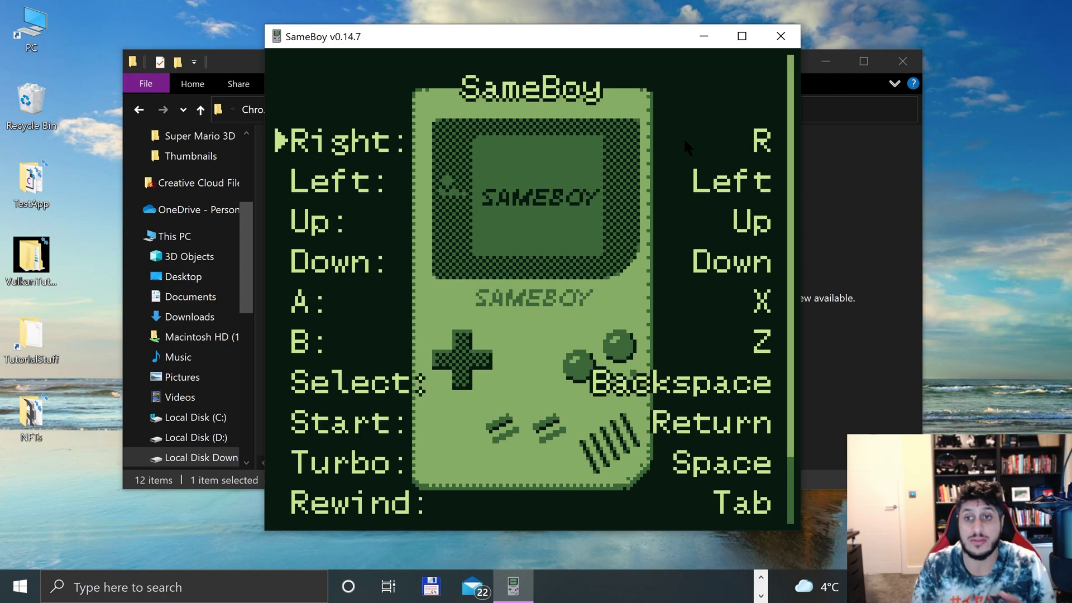
left_click(745, 132)
key("Right")
- Look over the remaining keyboard bindings and the Joypad settings, ending back at the main menu
scroll(713, 192, "down", 2)
scroll(708, 218, "down", 2)
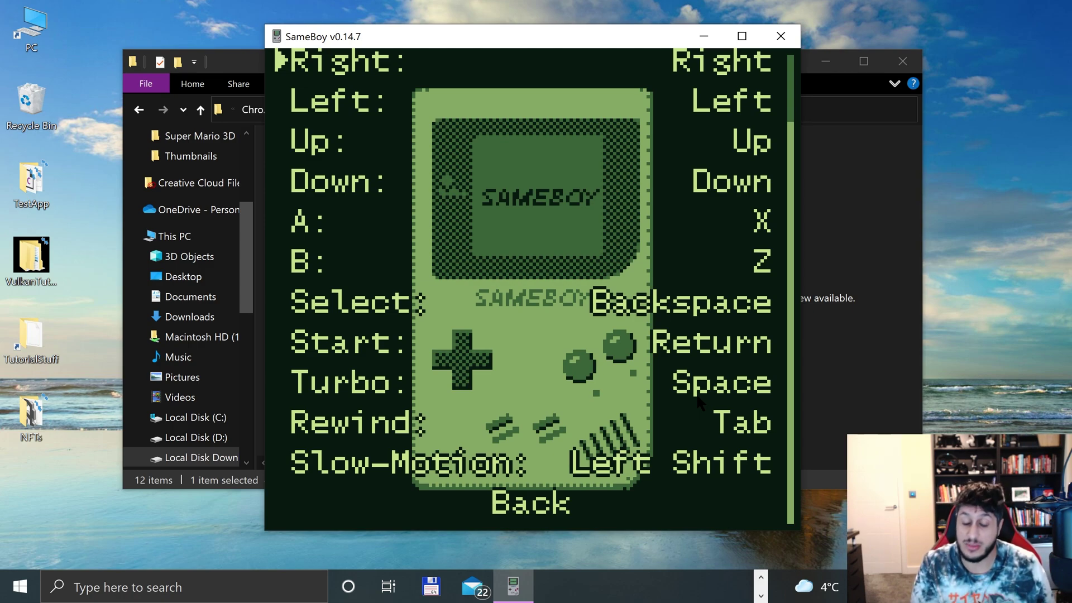
left_click(525, 508)
left_click(507, 346)
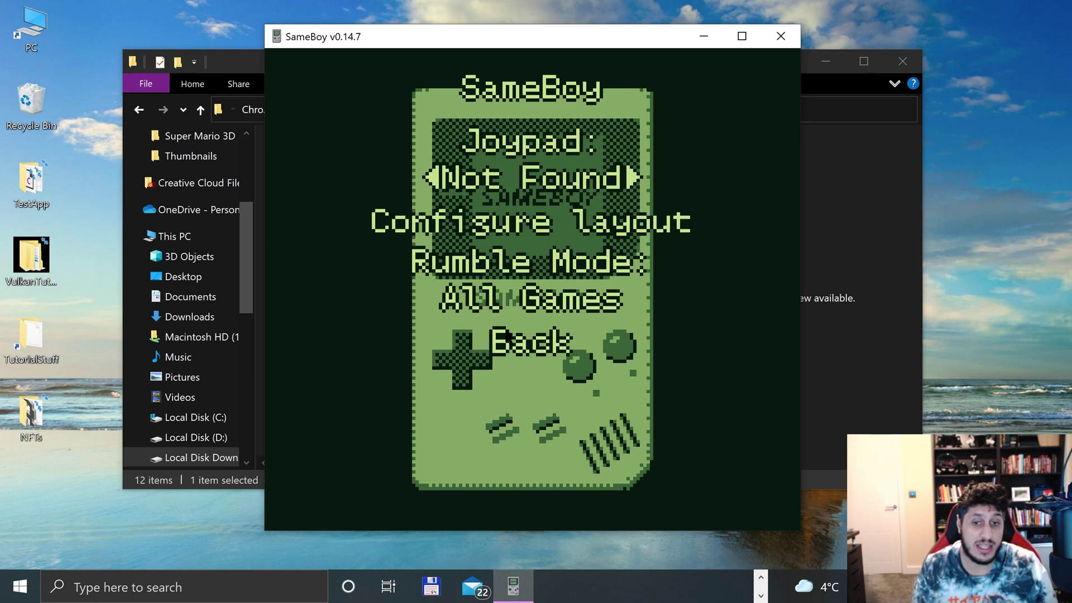
left_click(511, 344)
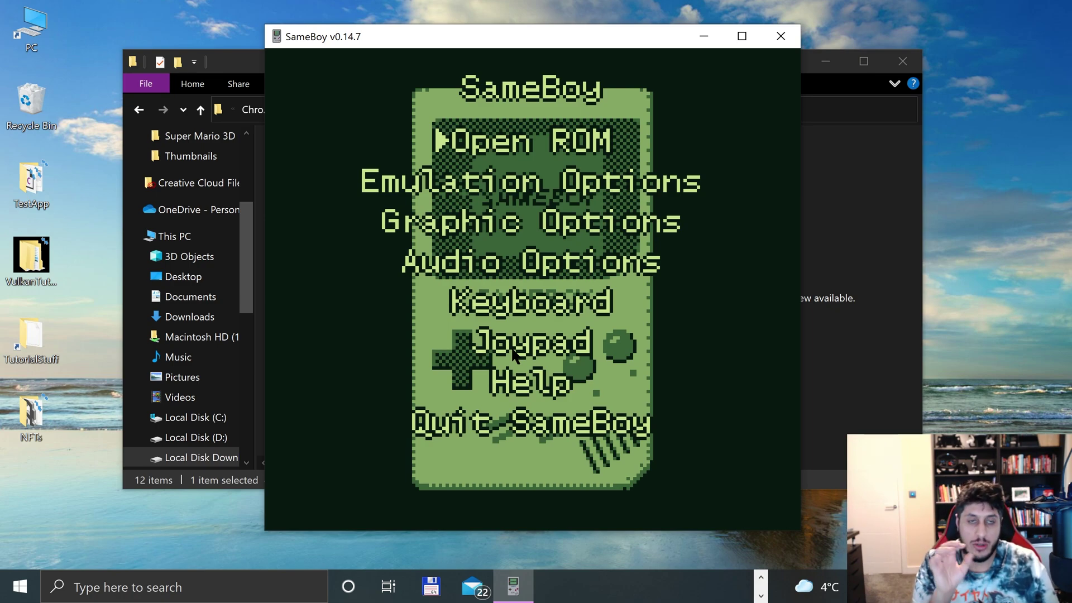
- Cancel the Open ROM file chooser and arrange the SameBoy and File Explorer windows side by side
left_click(519, 146)
key("Escape")
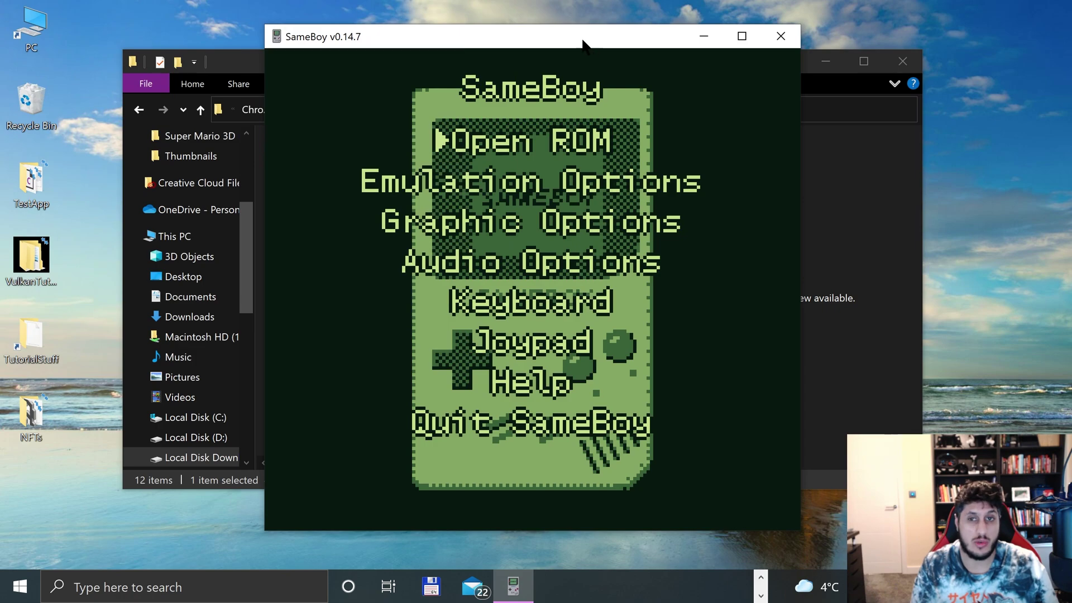
left_click_drag(582, 43, 478, 43)
left_click(748, 167)
left_click_drag(614, 94, 845, 85)
- In the Chrome downloads folder, open Super Mario Land (World) (Rev 1) and load its GB file into SameBoy
left_click(370, 100)
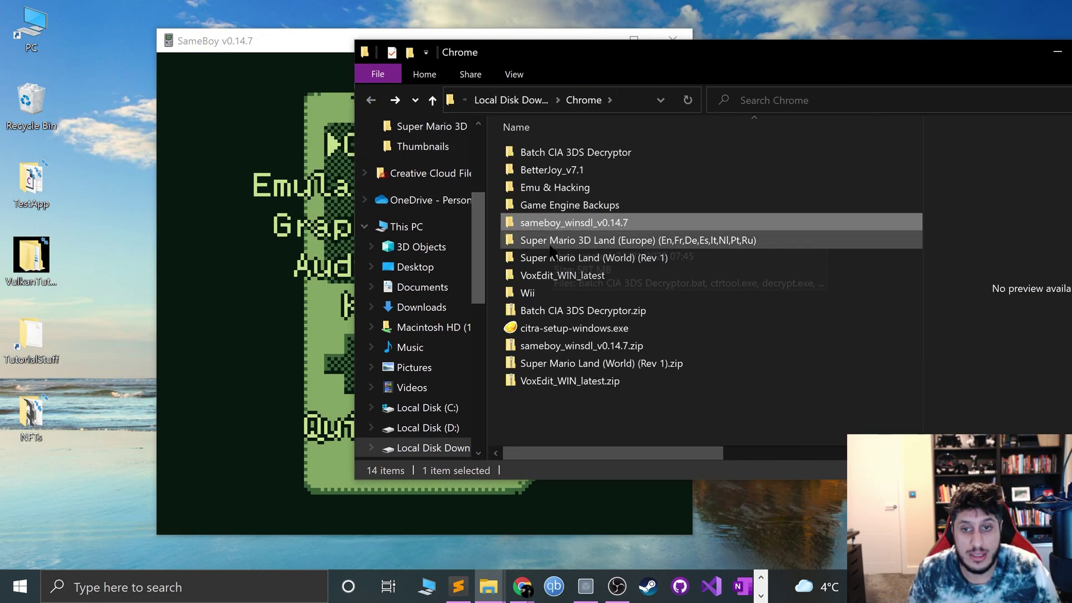
double_click(549, 254)
left_click_drag(546, 154, 273, 259)
left_click_drag(290, 29, 320, 26)
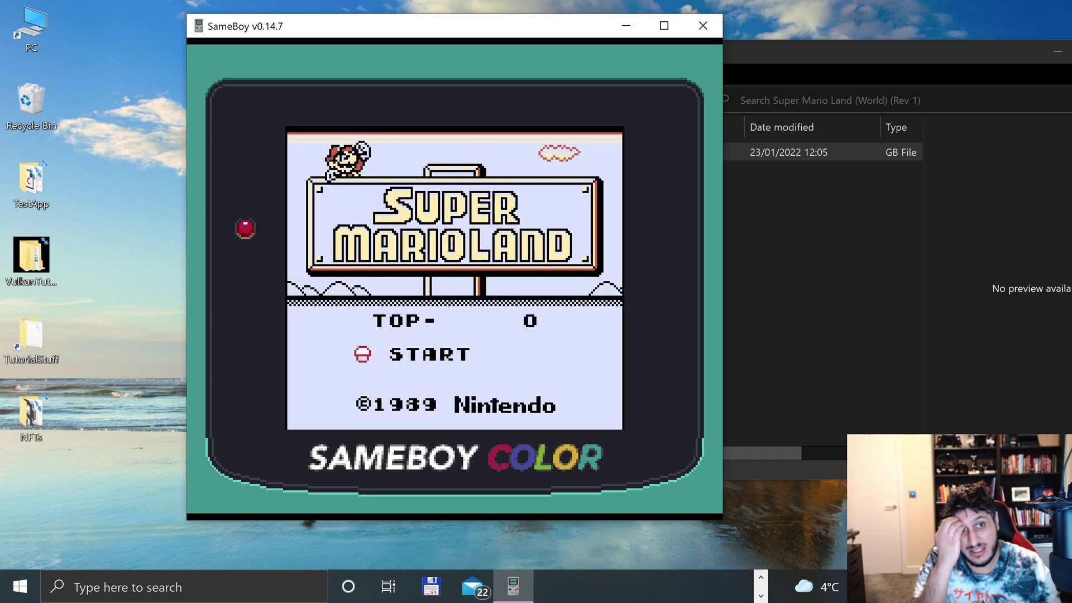
- Start Super Mario Land and play the opening of World 1-1, hitting the first blocks and collecting the mushroom
key("Return")
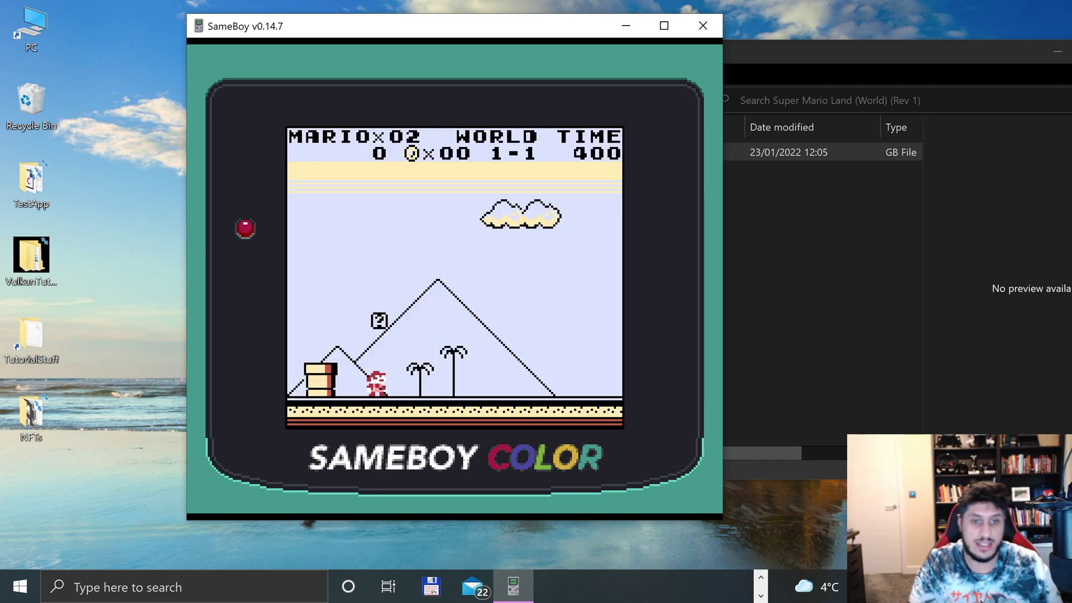
key("Right")
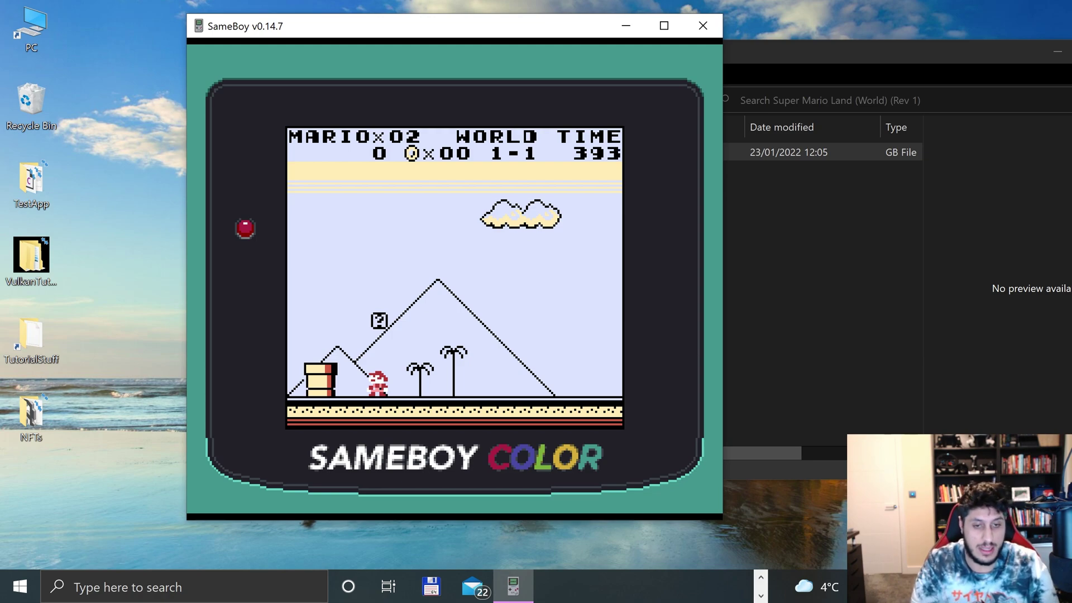
key("x")
key("Right")
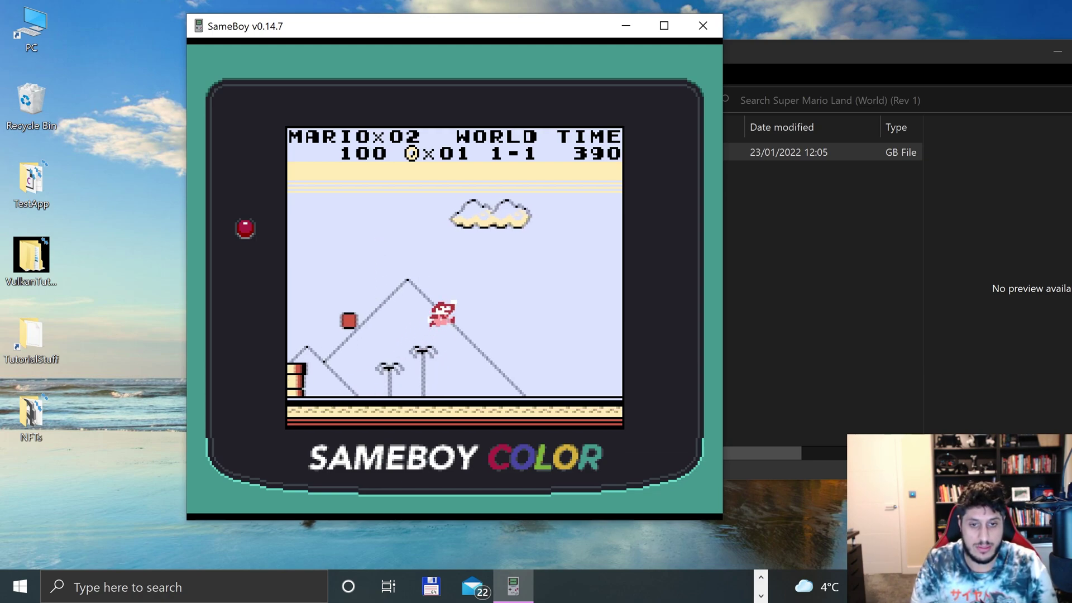
key("x")
key("x")
key("x")
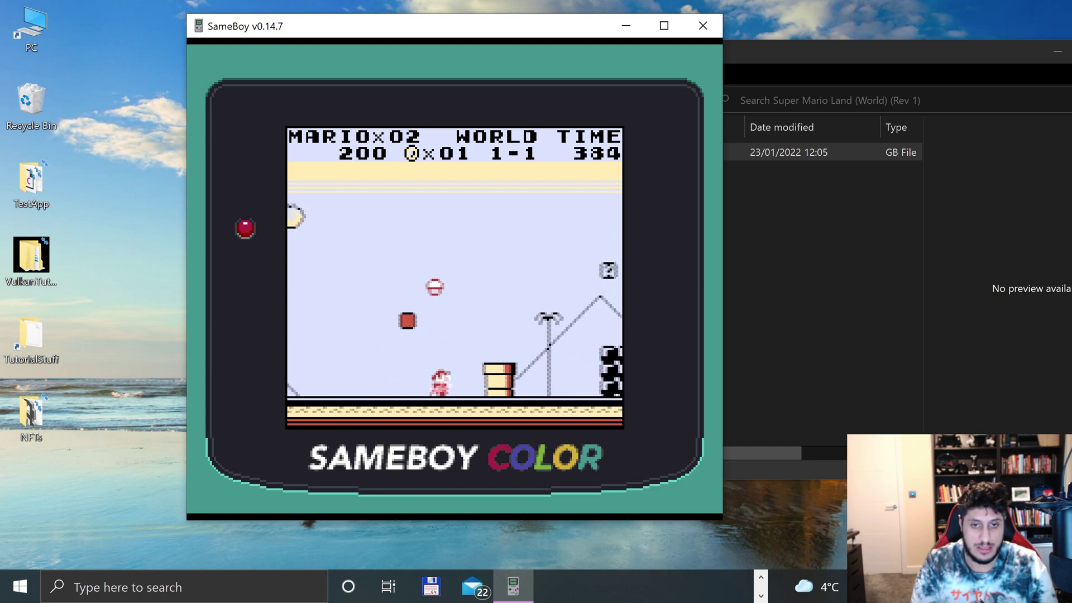
key("x")
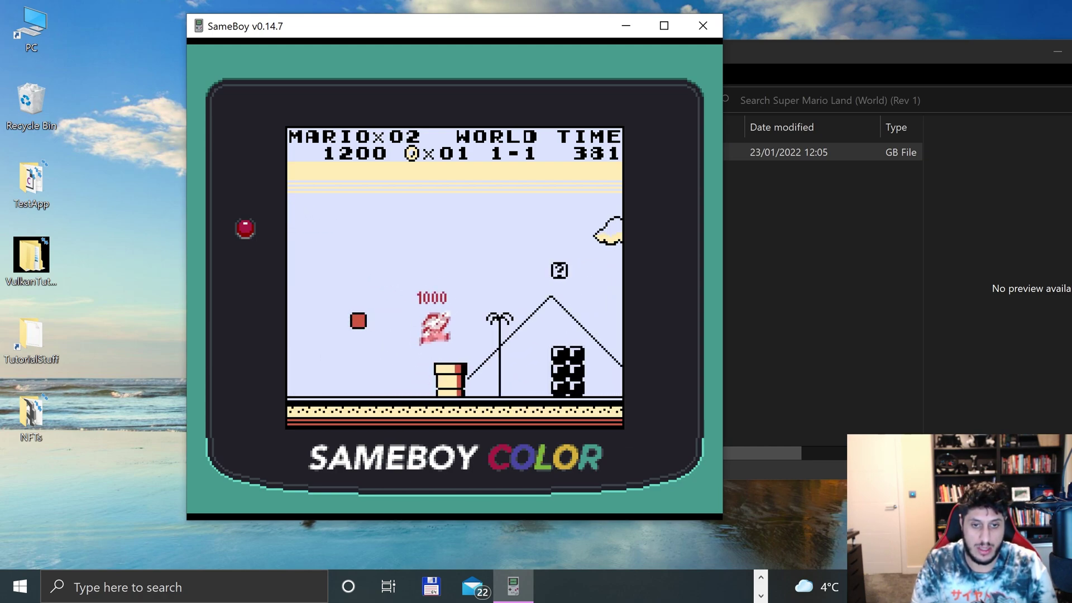
- Advance through World 1-1 past the pipes and raised ground, hitting the overhead blocks and collecting the vertical column of coins
key("x")
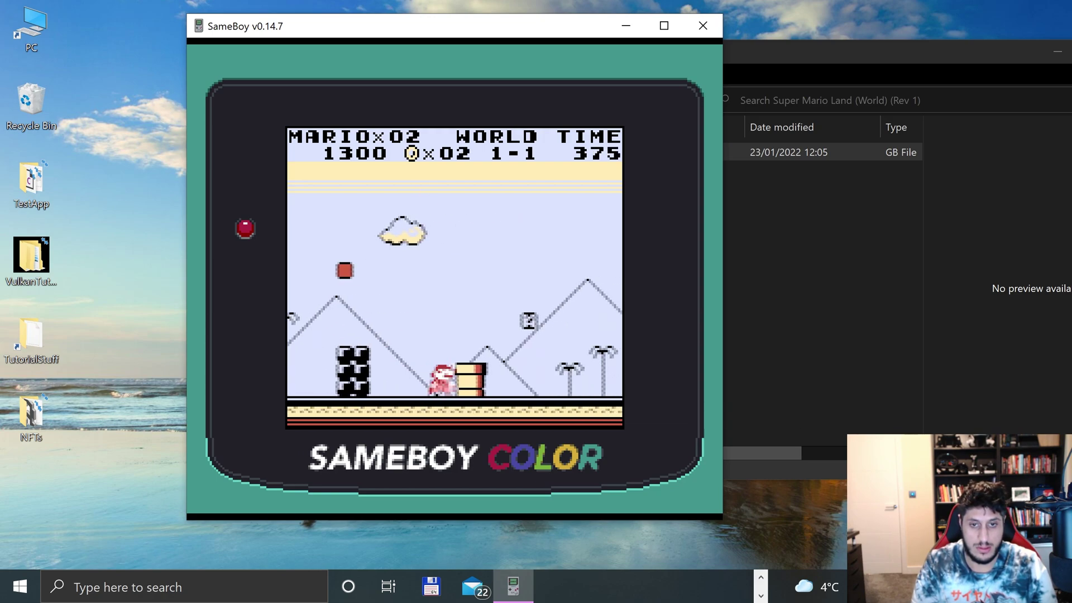
key("x")
key("x")
key("x")
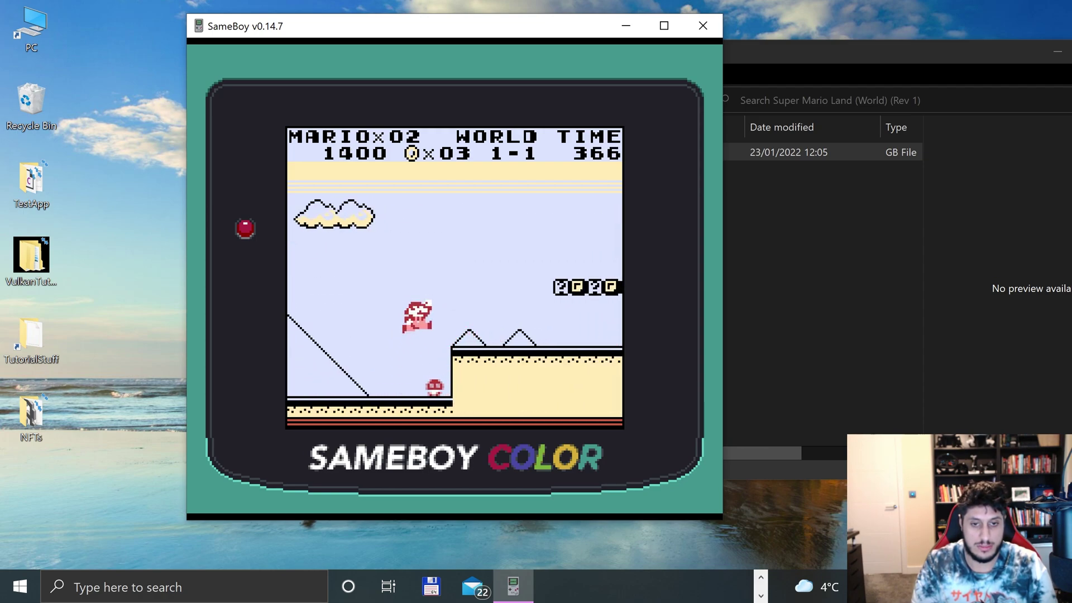
key("x")
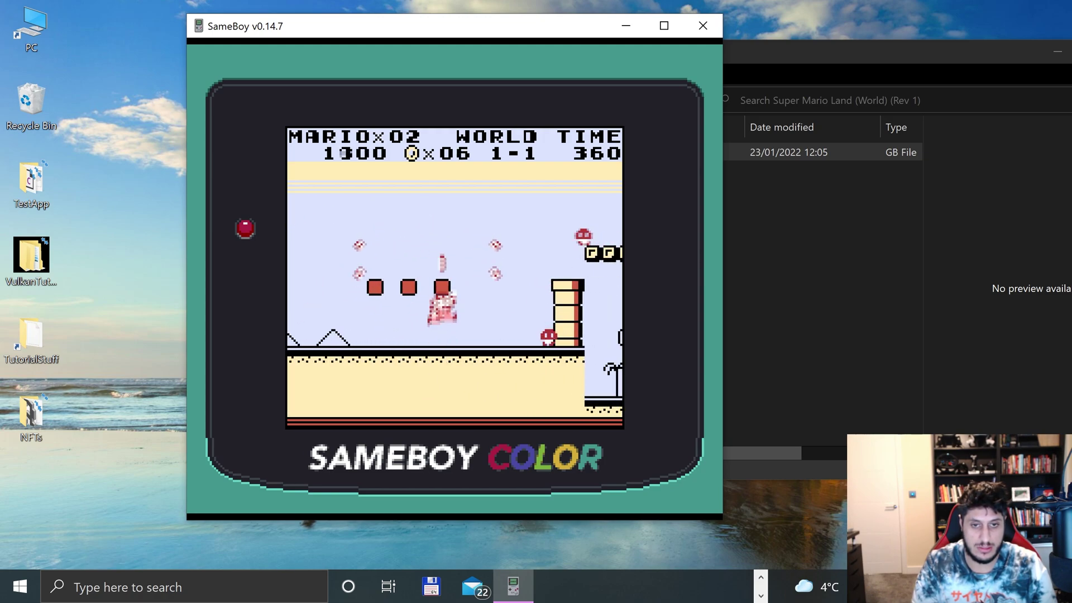
key("x")
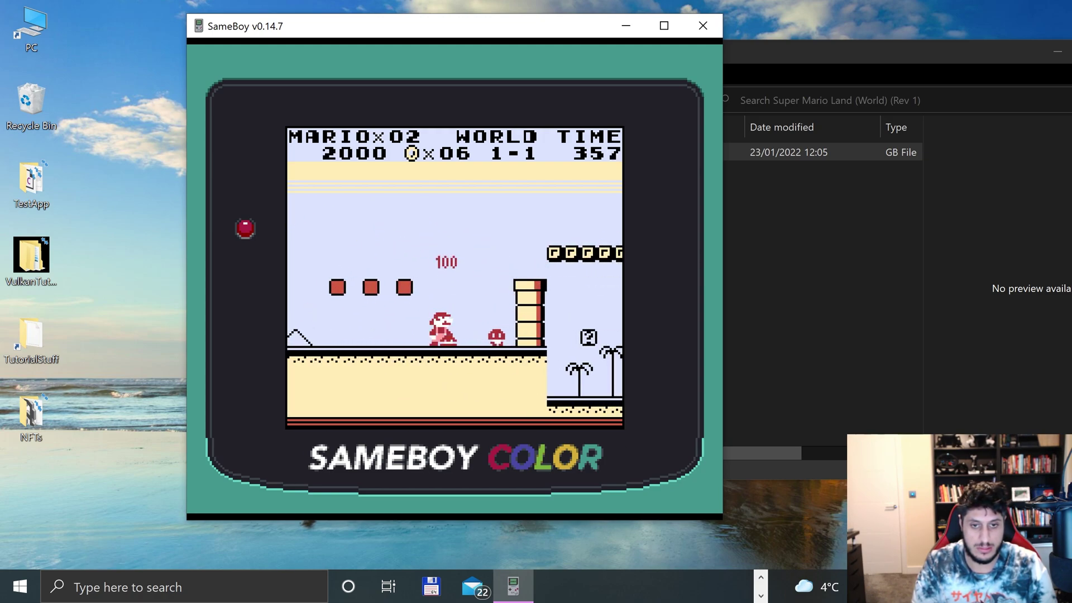
key("x")
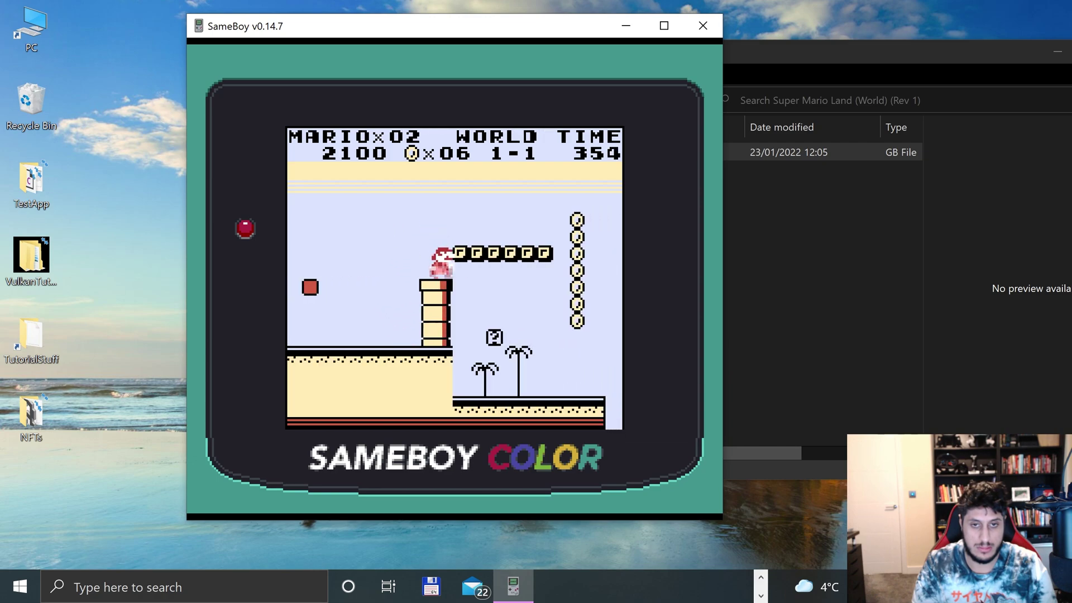
key("Right")
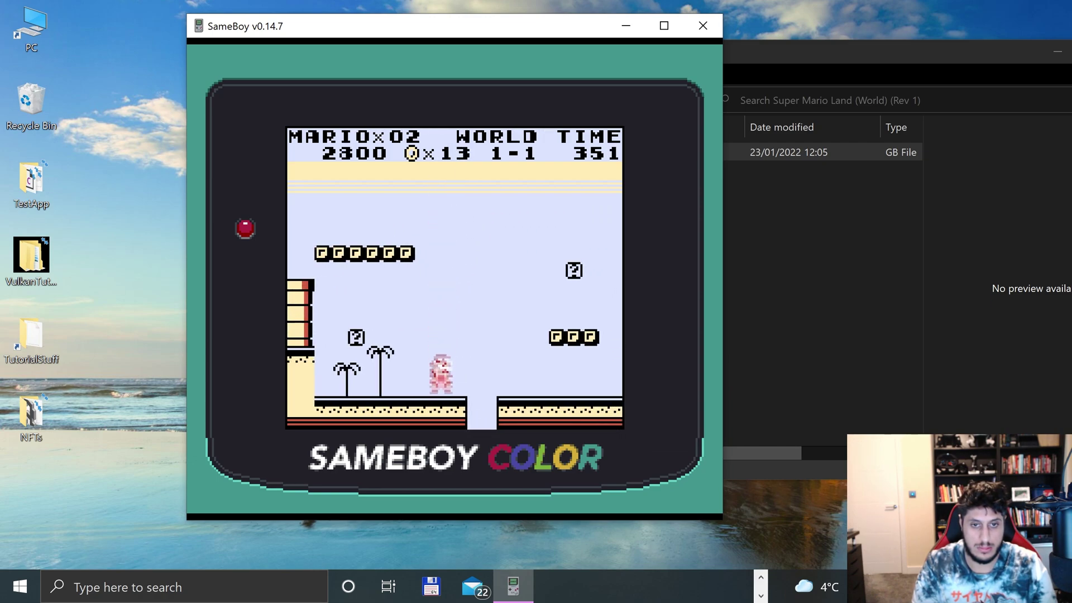
- Jump the gap, break the floating bricks, collect the item above the question block, and continue towards the stacked rows of blocks
key("x")
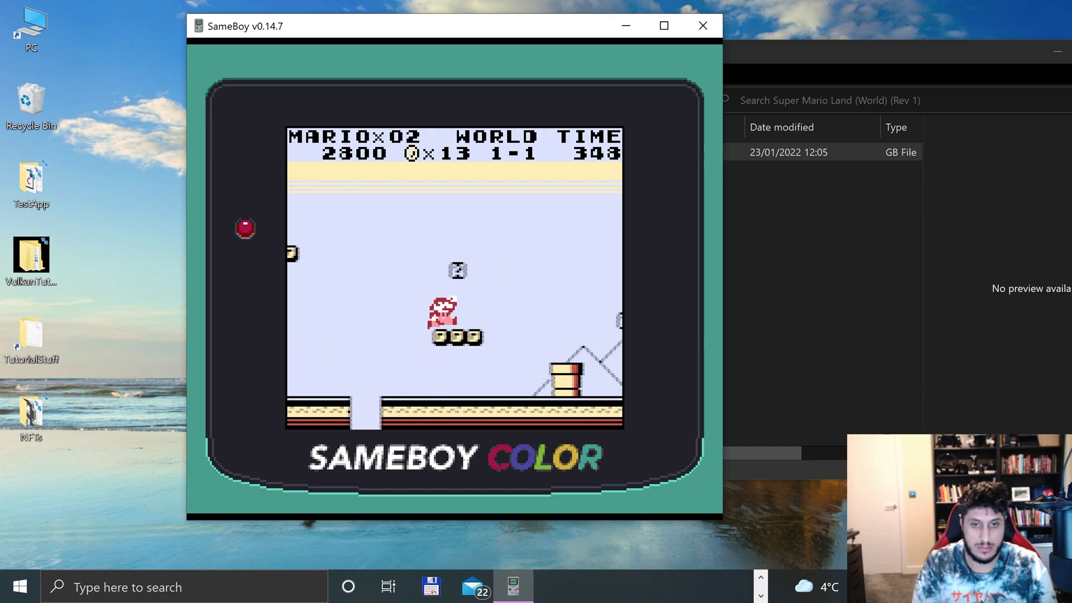
key("x")
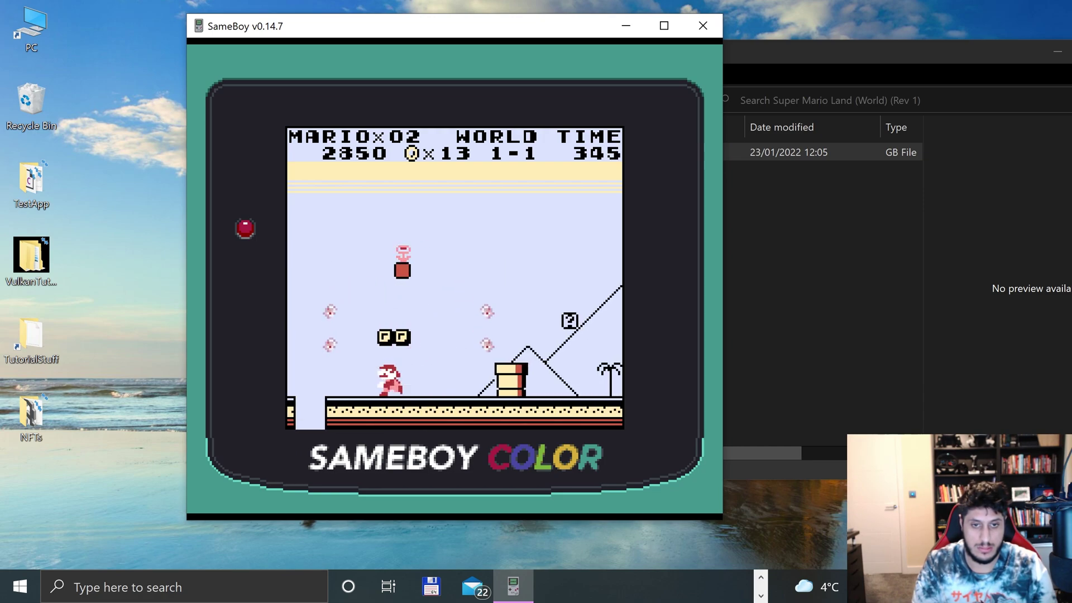
key("x")
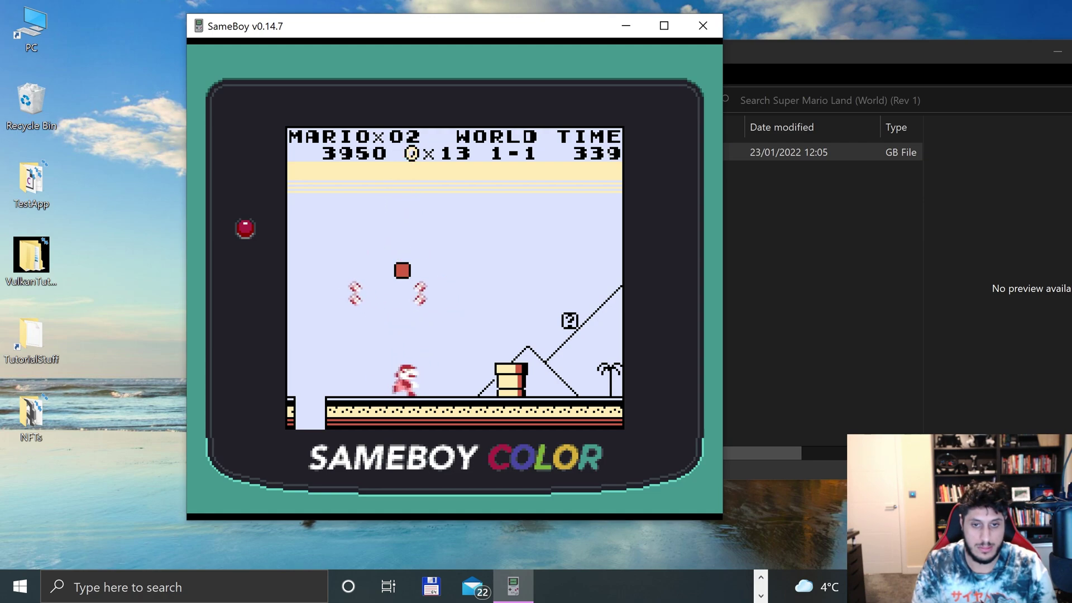
key("x")
key("x")
key("x")
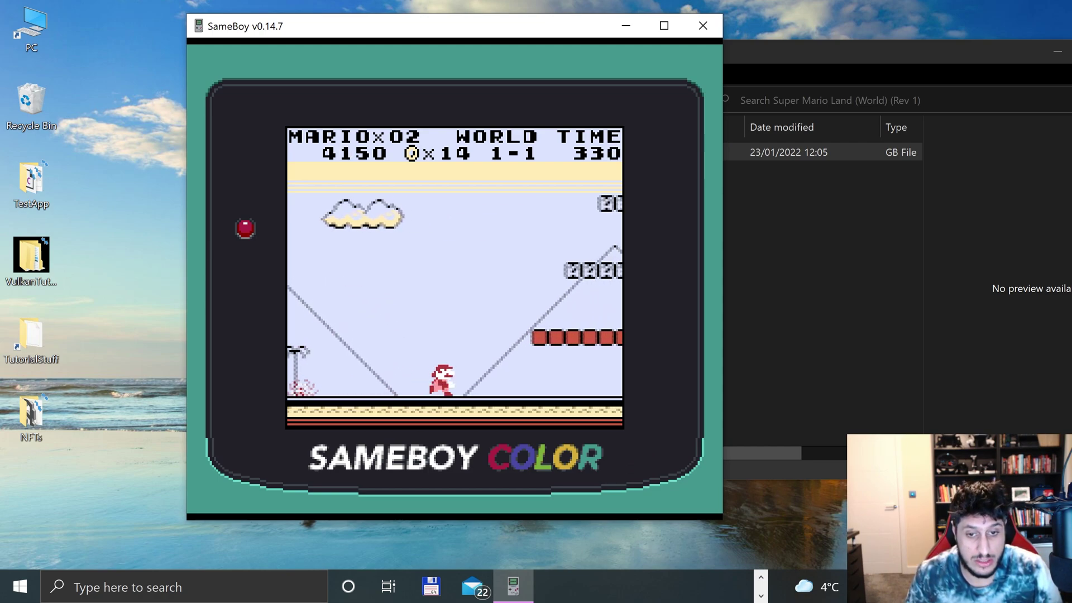
- Climb the stacked rows of blocks and hit the two topmost question blocks, landing on the long bottom row
key("x")
key("Left")
key("x")
key("x")
key("Right")
key("x")
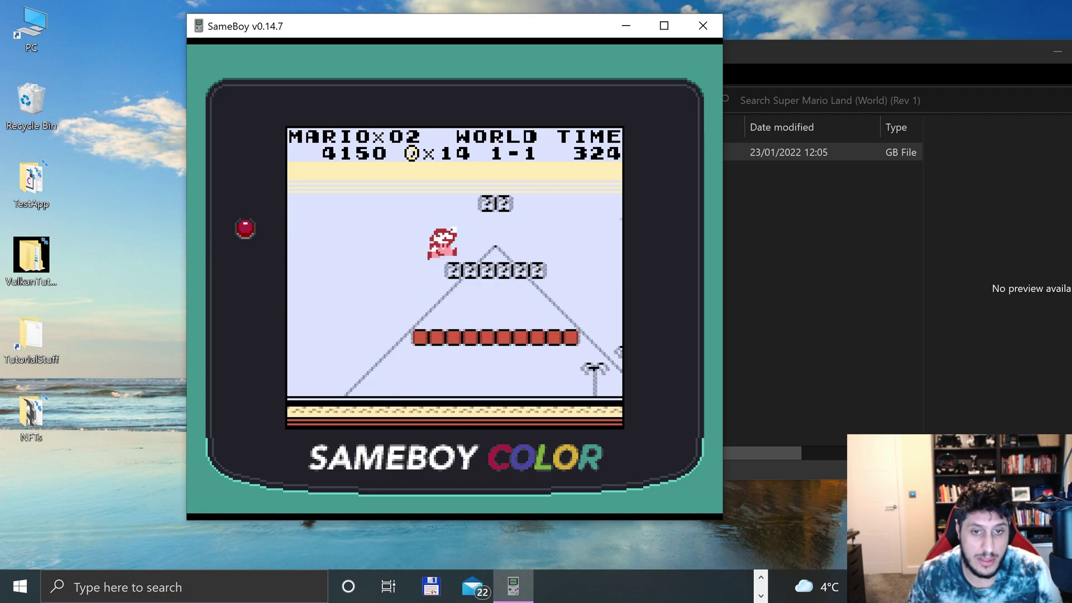
key("x")
key("Right")
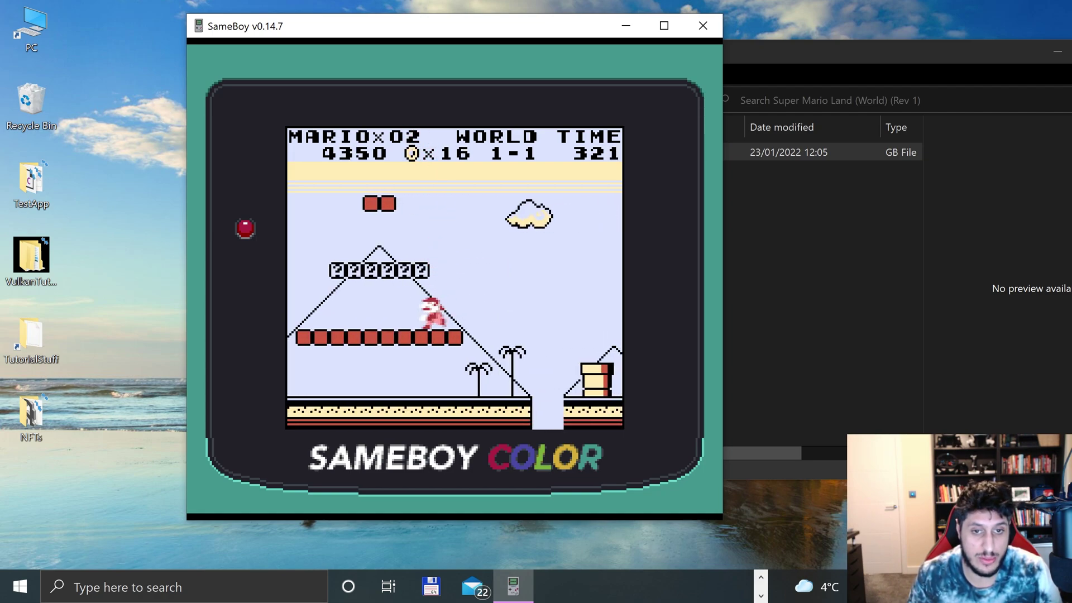
- Hit all six question blocks of the middle row while moving along the long row beneath it
key("x")
key("Left")
key("x")
key("x")
key("x")
key("Left")
key("Right")
key("x")
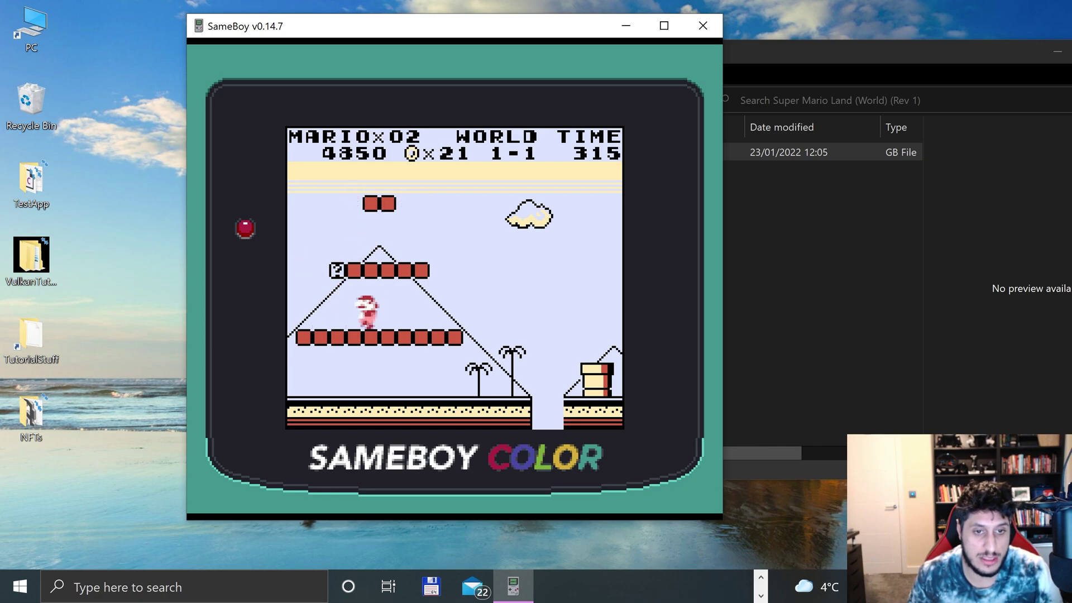
key("Left")
key("x")
key("Right")
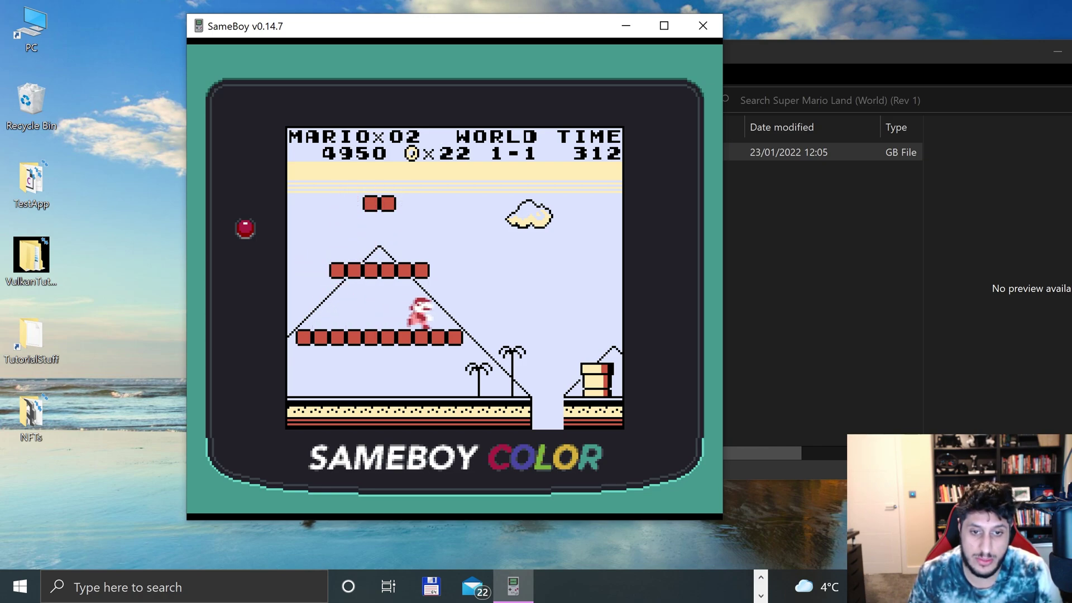
- Cross the gap and the short pipe, hitting the single question block just beyond it
key("Right")
key("x")
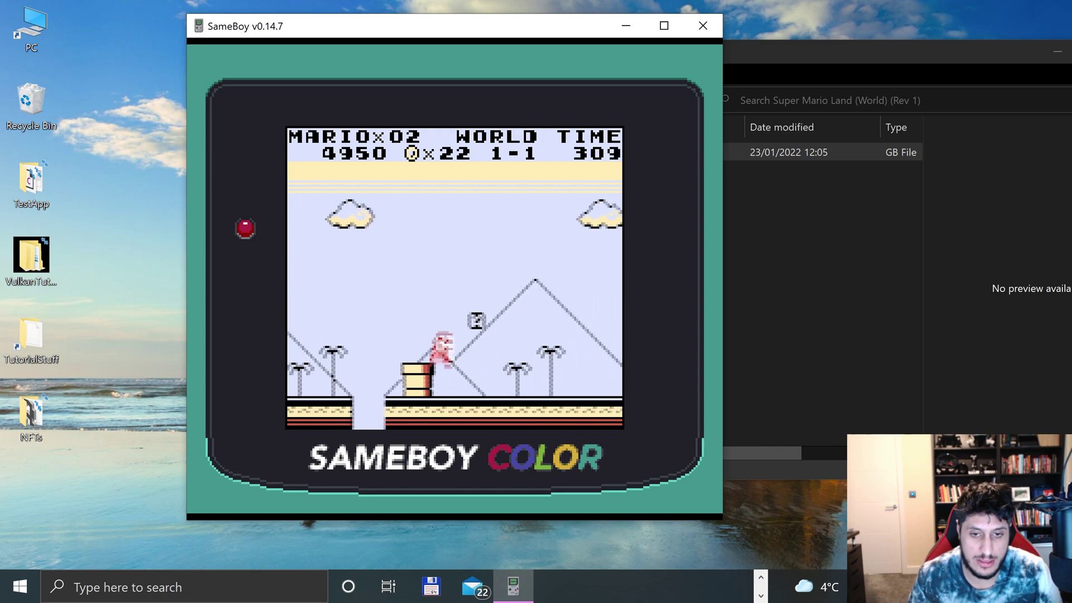
key("Right")
key("x")
key("x")
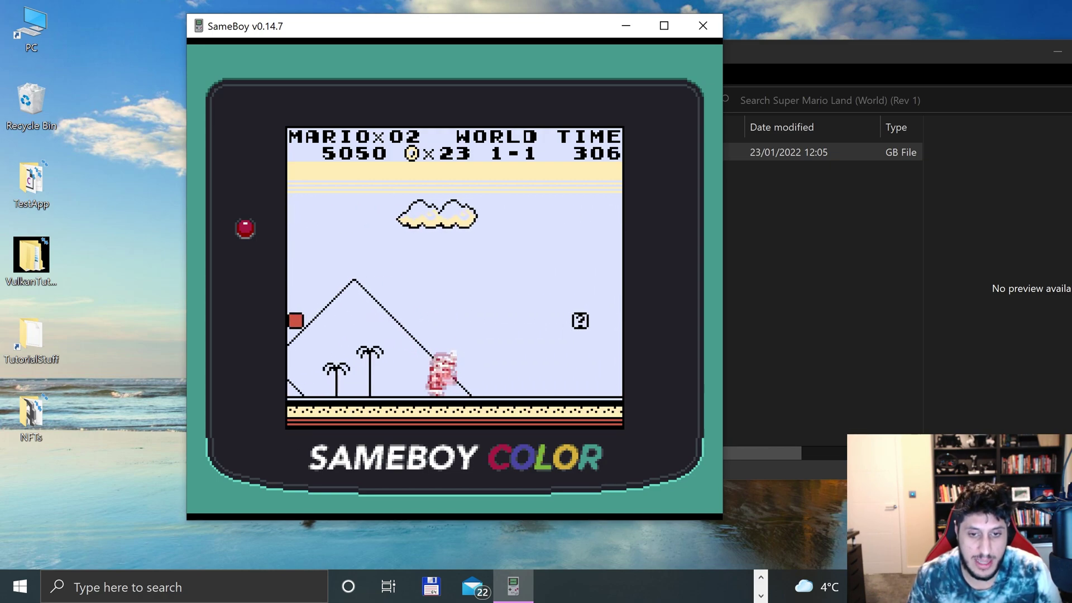
- Stomp the enemy by the next question block and advance over the pipe, hitting the block above the black stack
key("Right")
key("x")
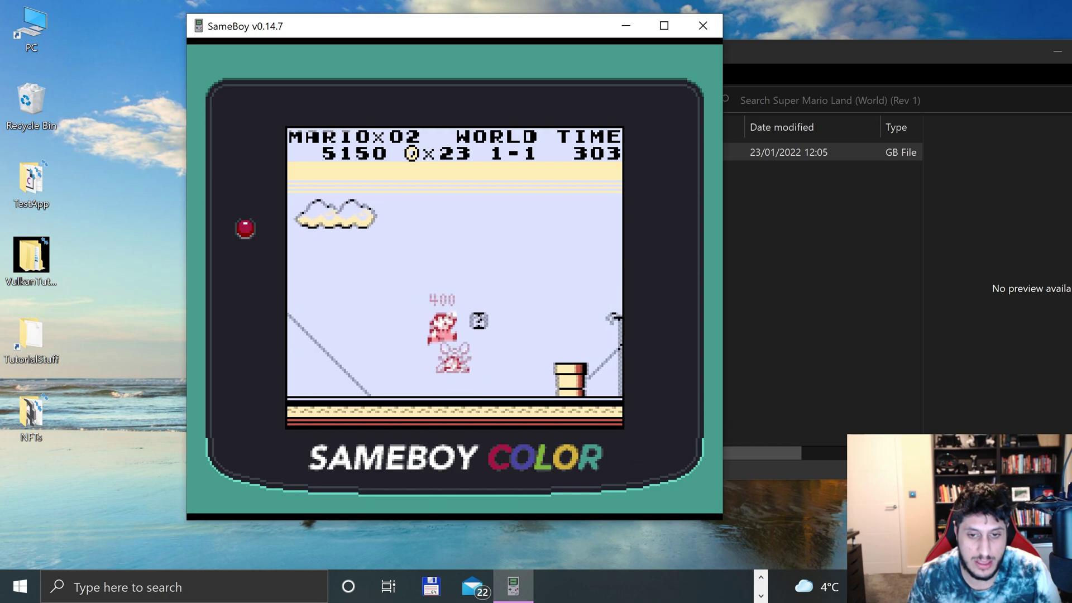
key("x")
key("Right")
key("x")
key("Right")
key("x")
key("Right")
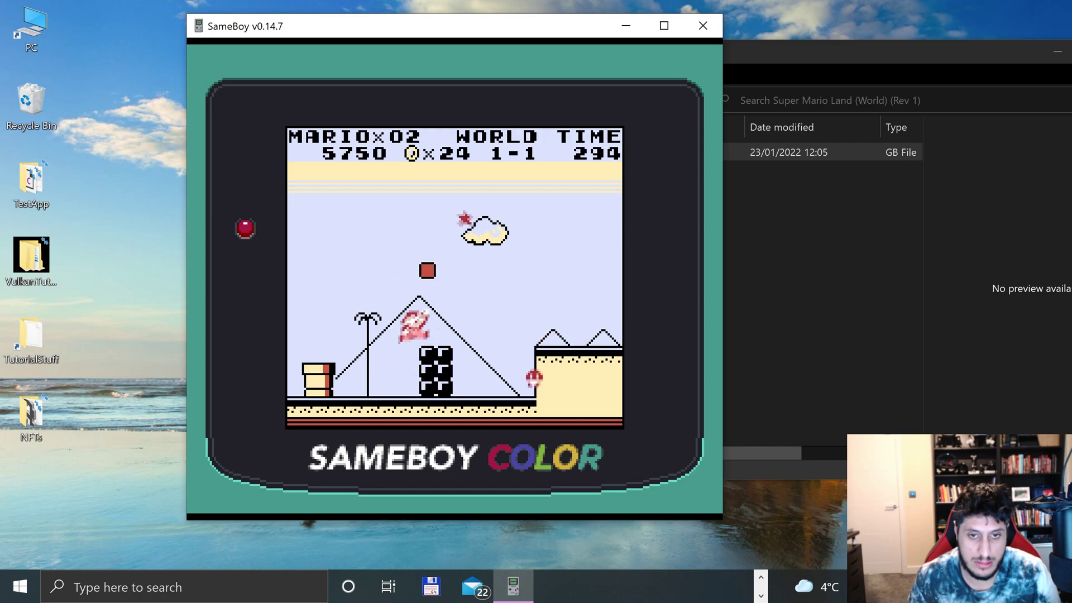
- Climb onto the raised ground and hit the three question blocks in the overhead row while avoiding the enemies
key("Right")
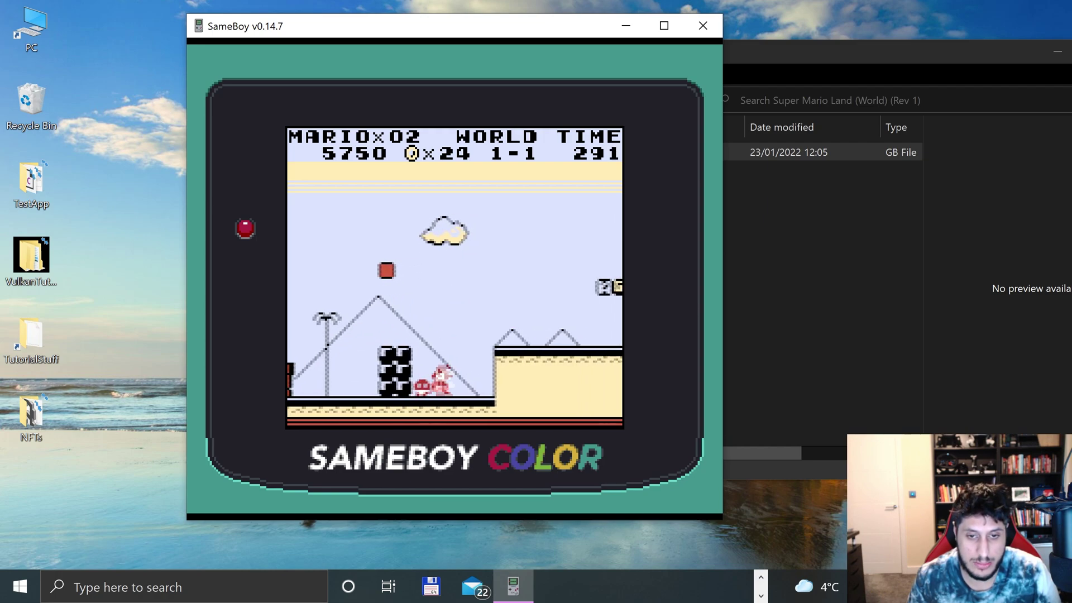
key("Right")
key("x")
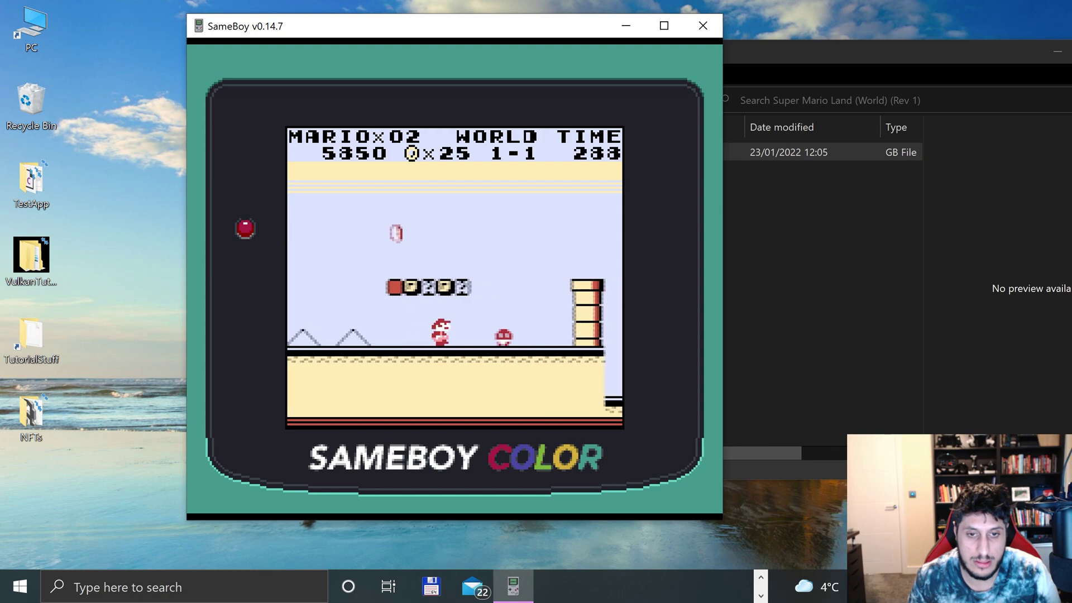
key("Right")
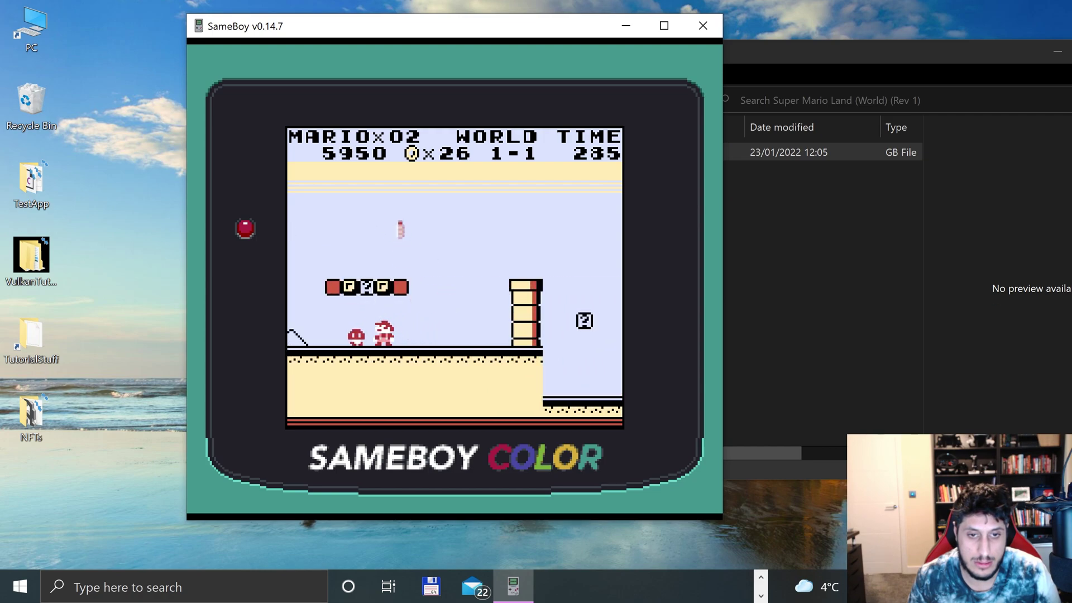
key("x")
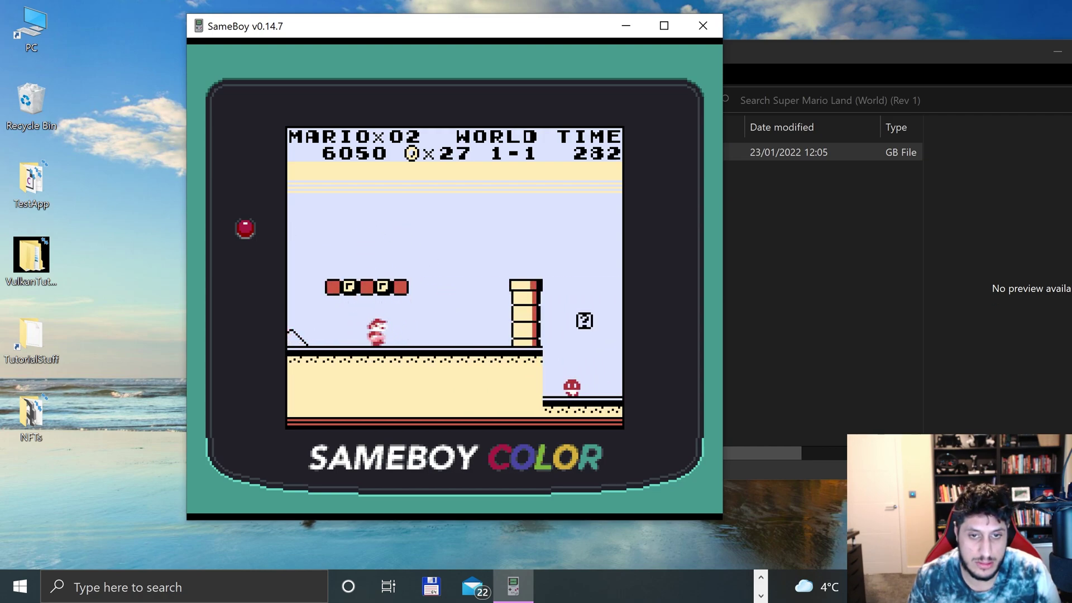
- Jump over the tall pipe, hit the question block after it, and stomp the enemy before the next black stack
key("Right")
key("x")
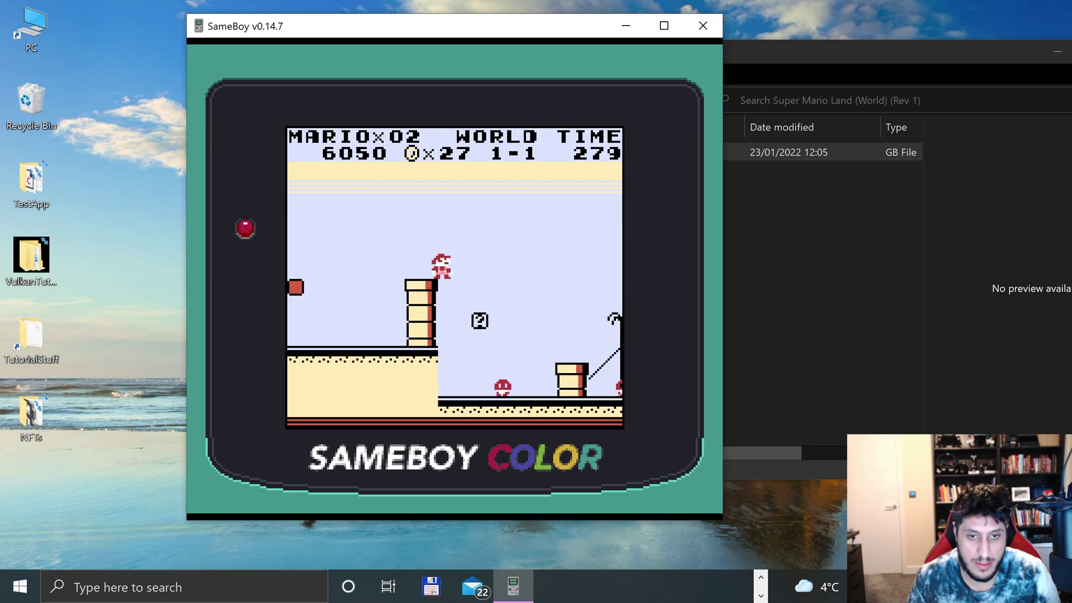
key("Right")
key("x")
key("x")
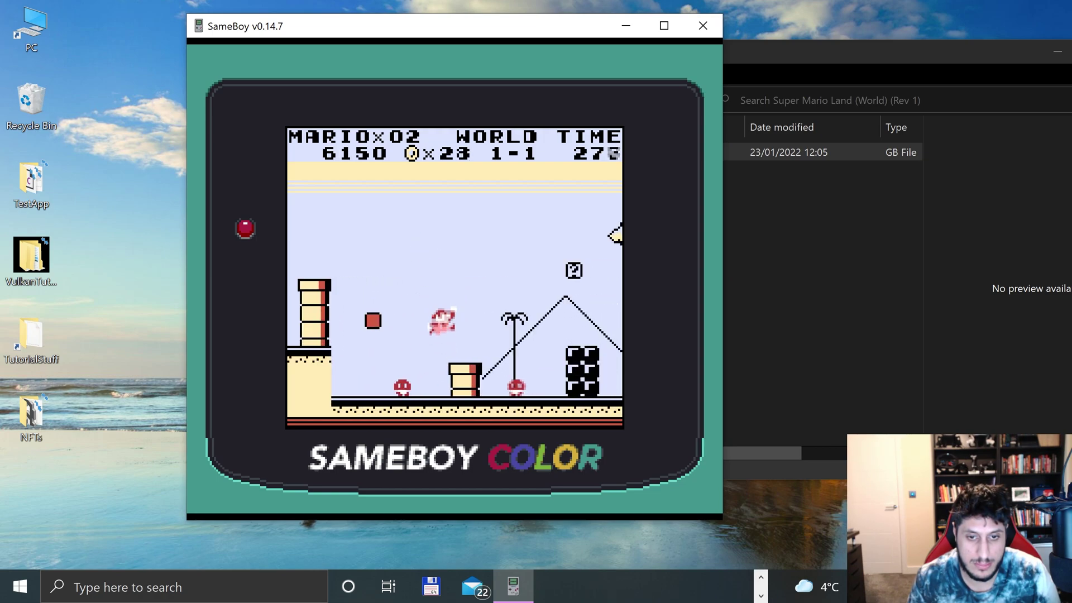
key("Right")
key("x")
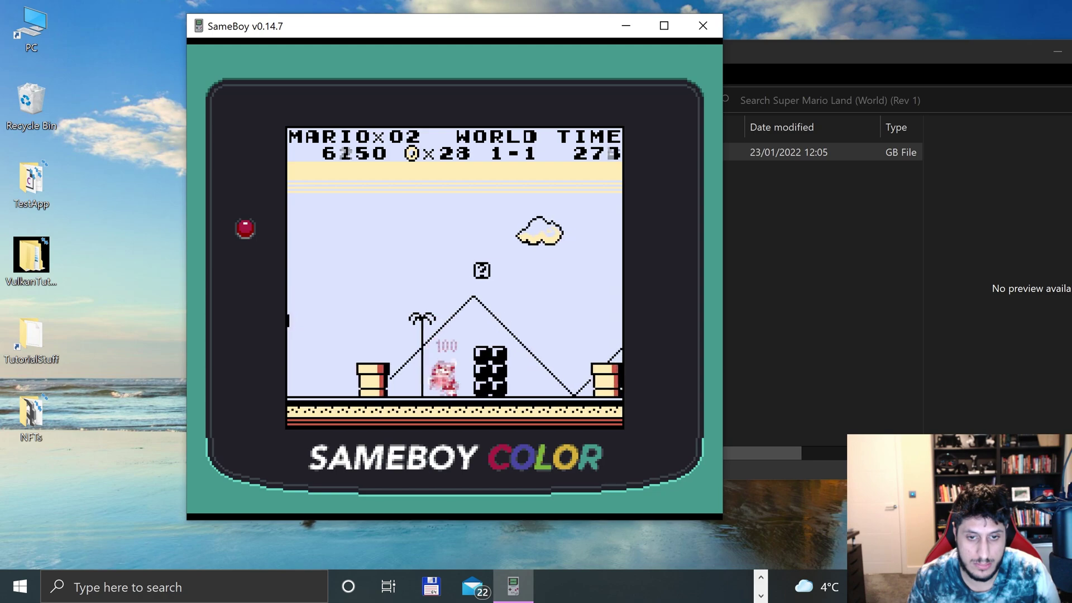
- Hit the question blocks above the black stack and past the next pipe, and run on beyond the leaping enemy
key("Right")
key("x")
key("Right")
key("x")
key("Right")
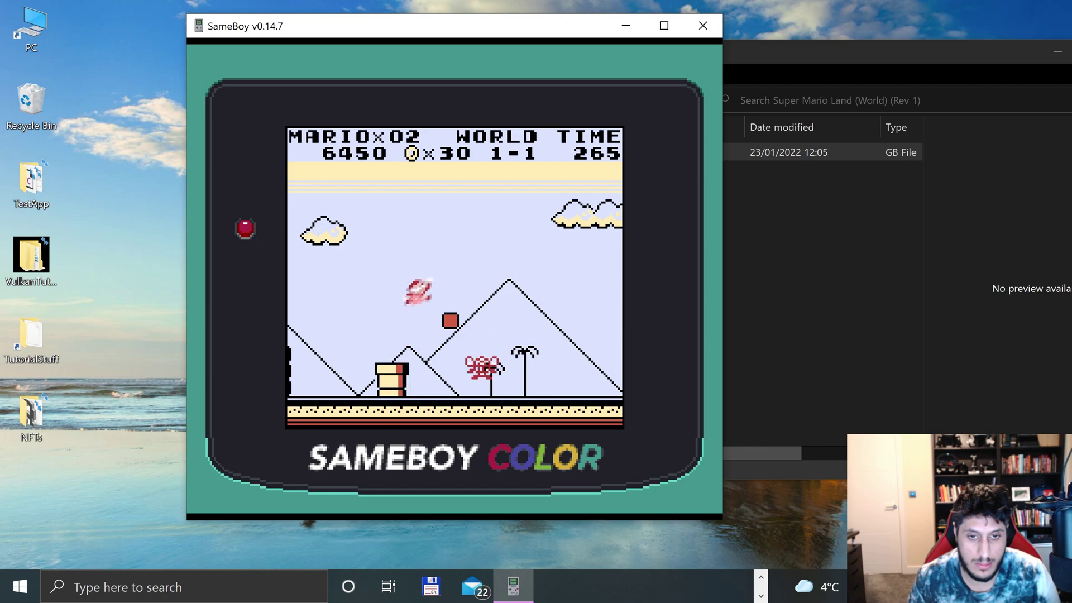
key("Right")
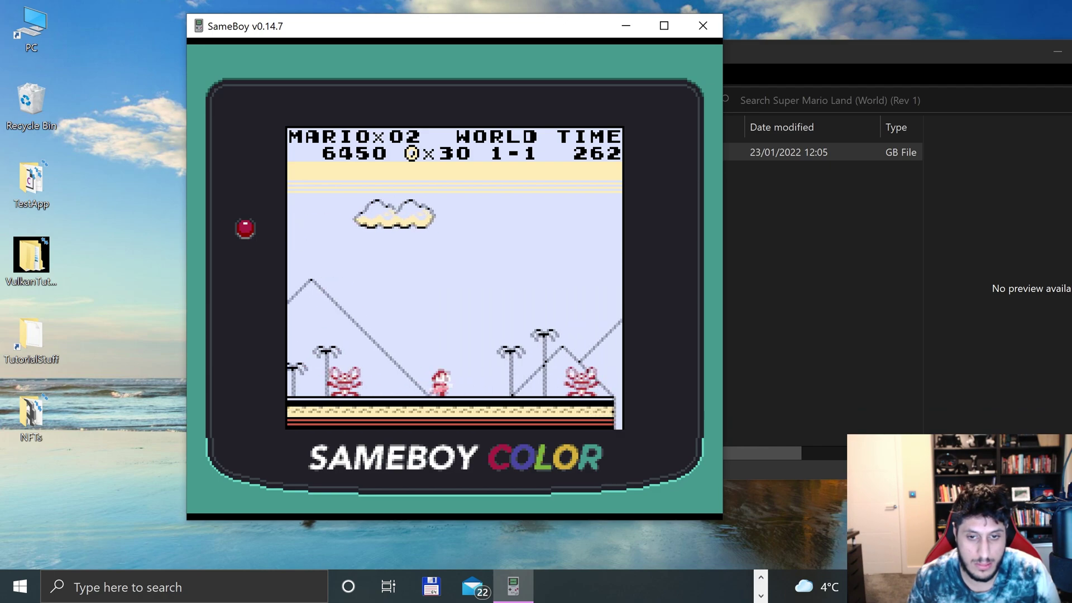
- Stomp the enemy before the gap, cross to the sphinx platform, and hit the last of the three overhead blocks
key("Right")
key("x")
key("x")
key("Right")
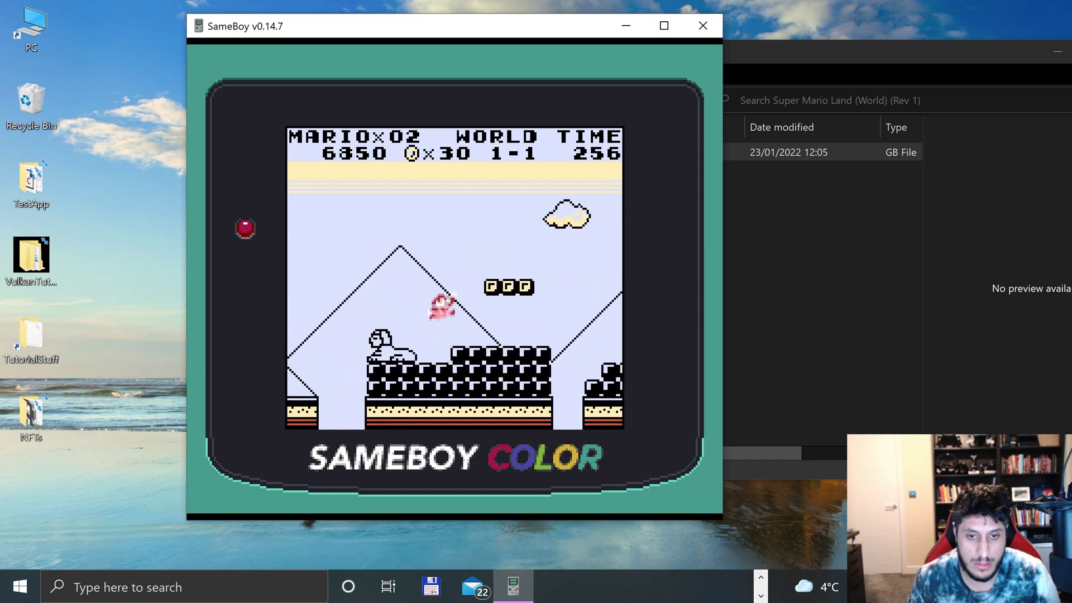
key("Right")
key("x")
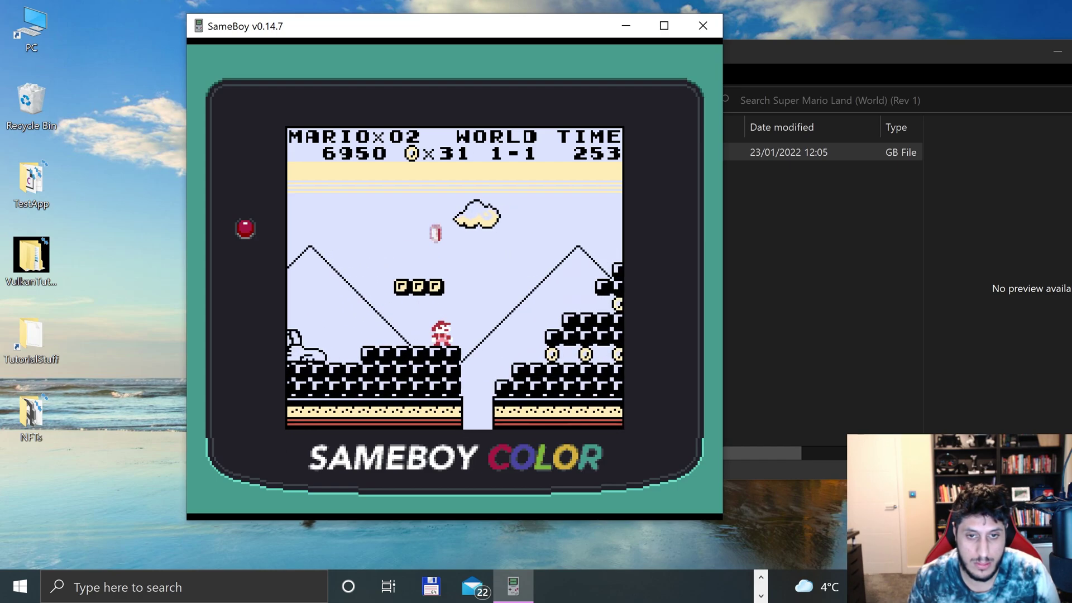
- Jump to the black block pyramid and collect the coins in its lower and upper passages
key("Right")
key("x")
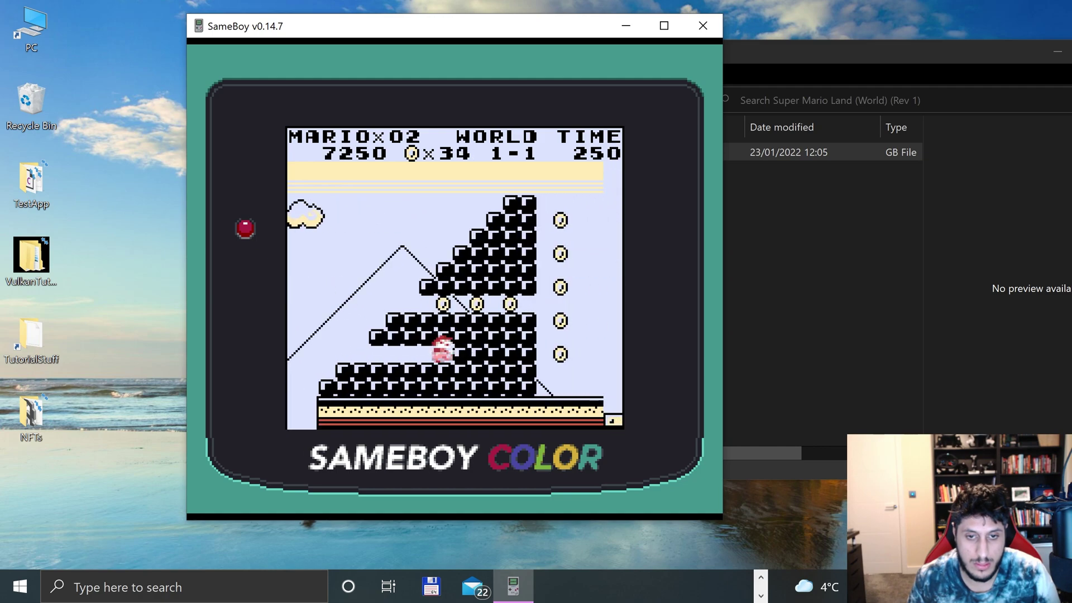
key("Left")
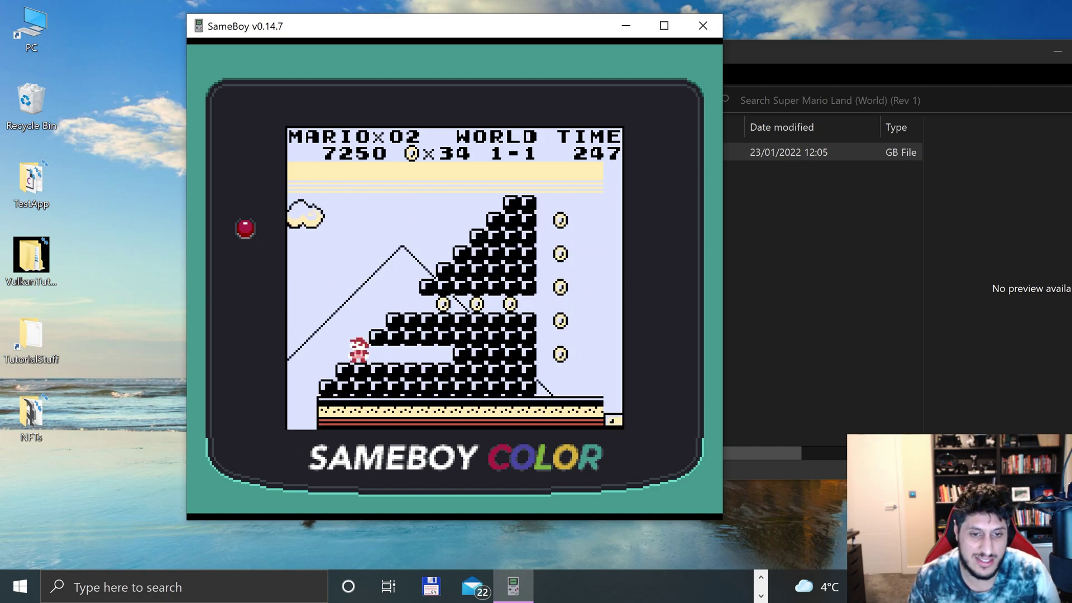
key("x")
key("Right")
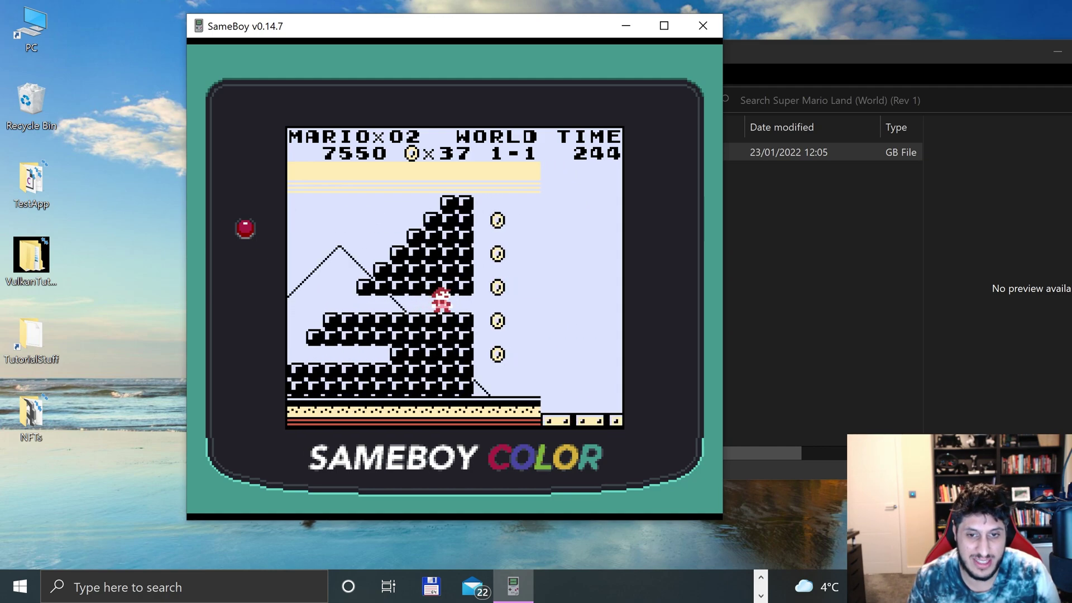
key("Right")
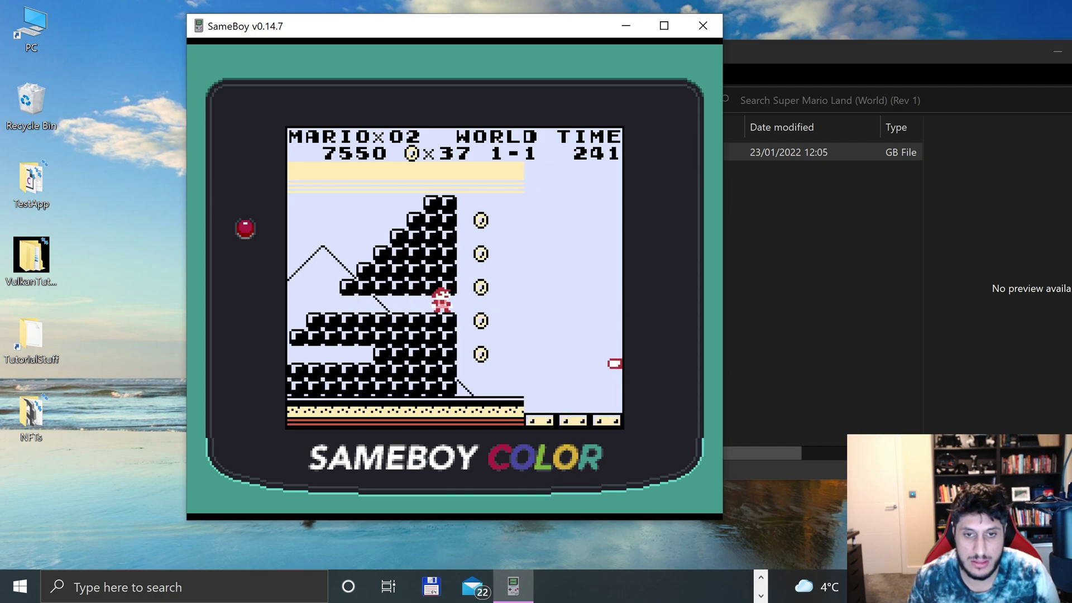
- Leave the upper passage and climb over the pyramid's peak to collect the vertical column of five coins
key("Left")
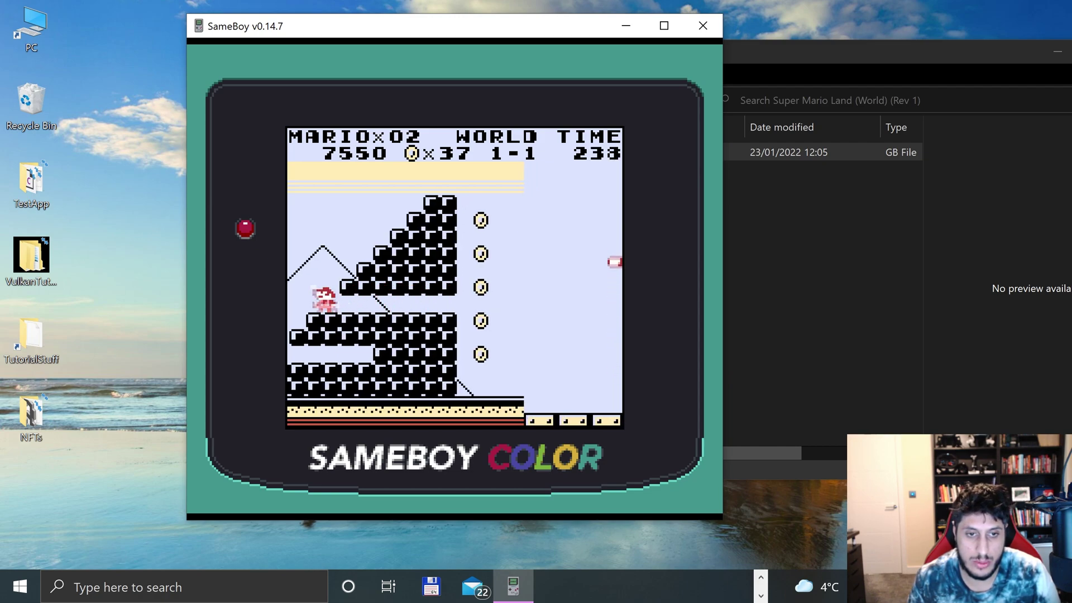
key("x")
key("Right")
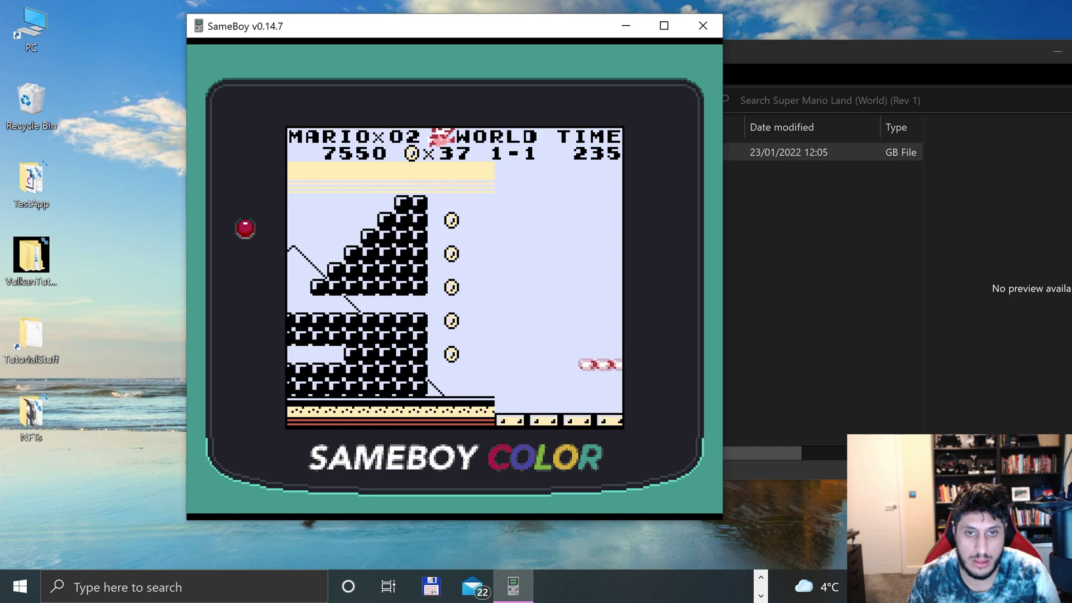
key("Right")
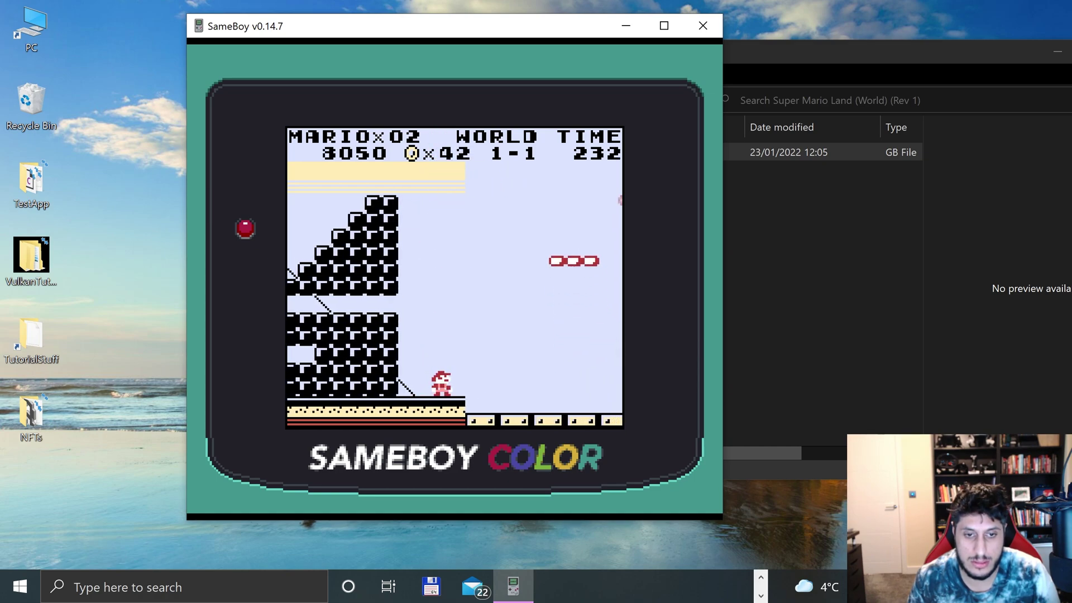
- Ride the moving platforms to the tower's upper door to finish World 1-1, and play the bonus game
key("Right")
key("x")
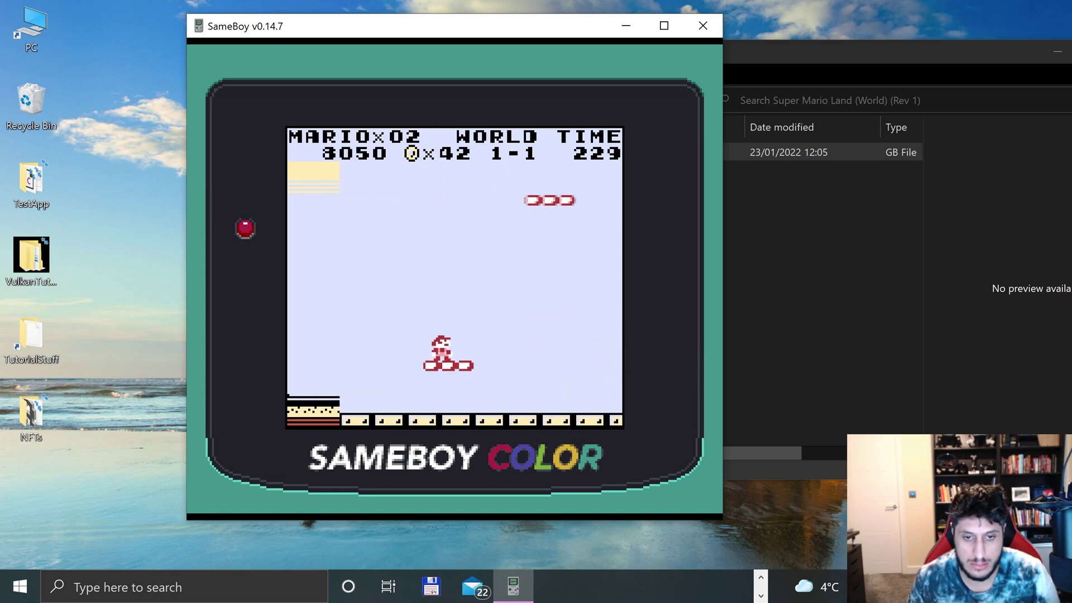
key("Right")
key("x")
key("Right")
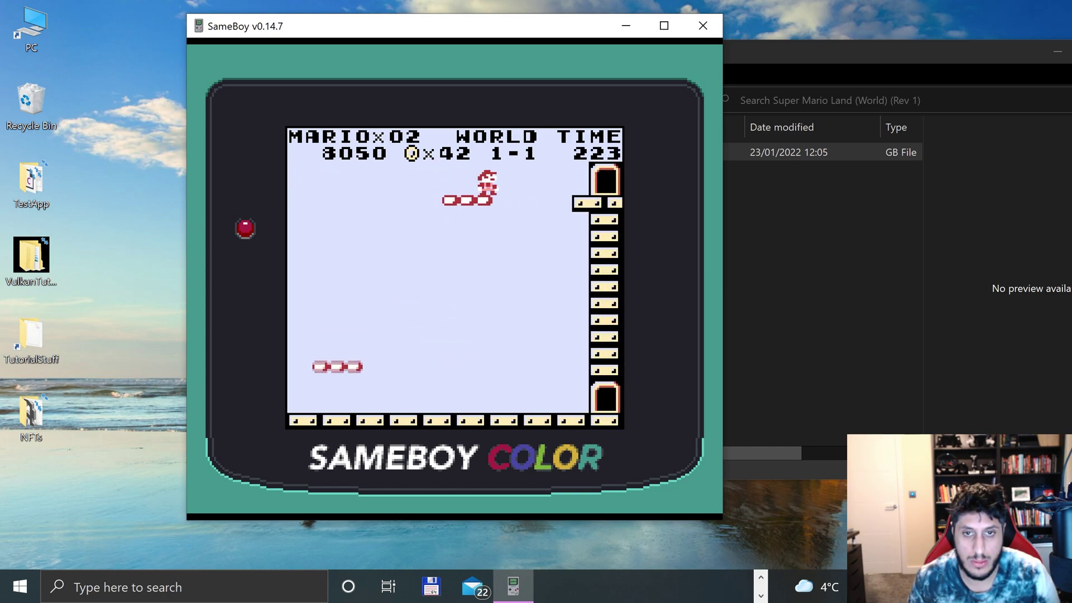
key("Right")
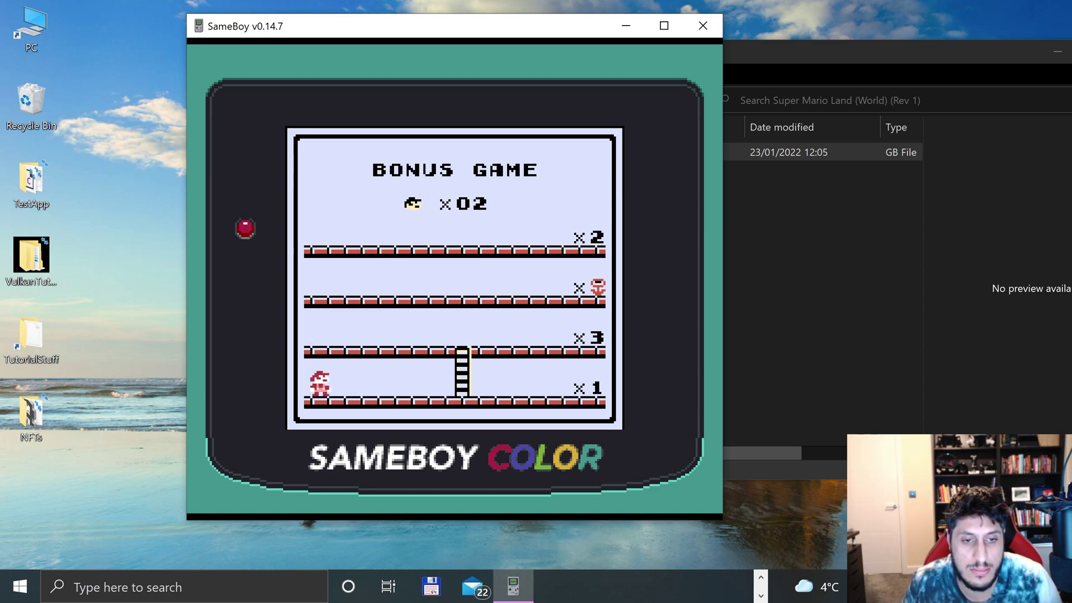
key("x")
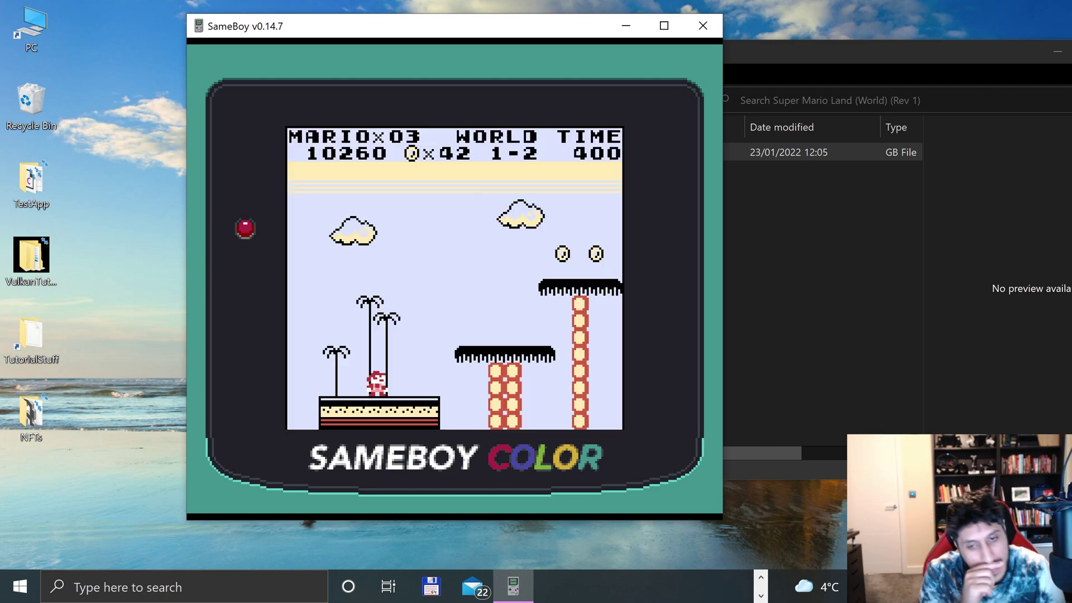
- Start World 1-2 by jumping across the first platforms and collecting a coin on the high one
key("Right")
key("x")
key("Right")
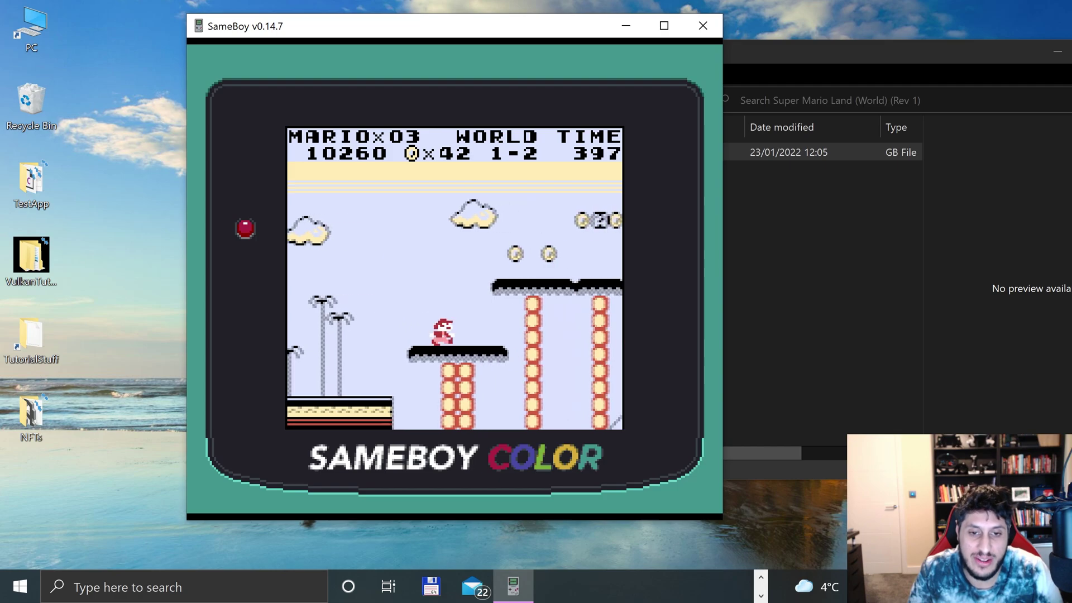
key("x")
key("x")
key("Right")
key("x")
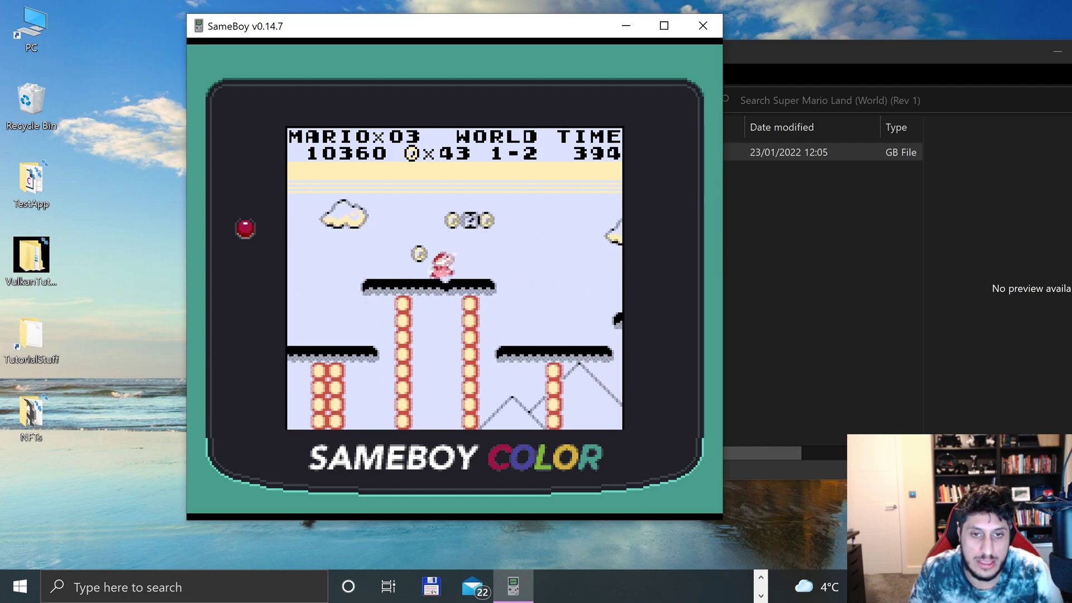
- Advance across the next World 1-2 platforms, collecting coins and getting past the enemies to the long high ledge
key("Left")
key("Right")
key("x")
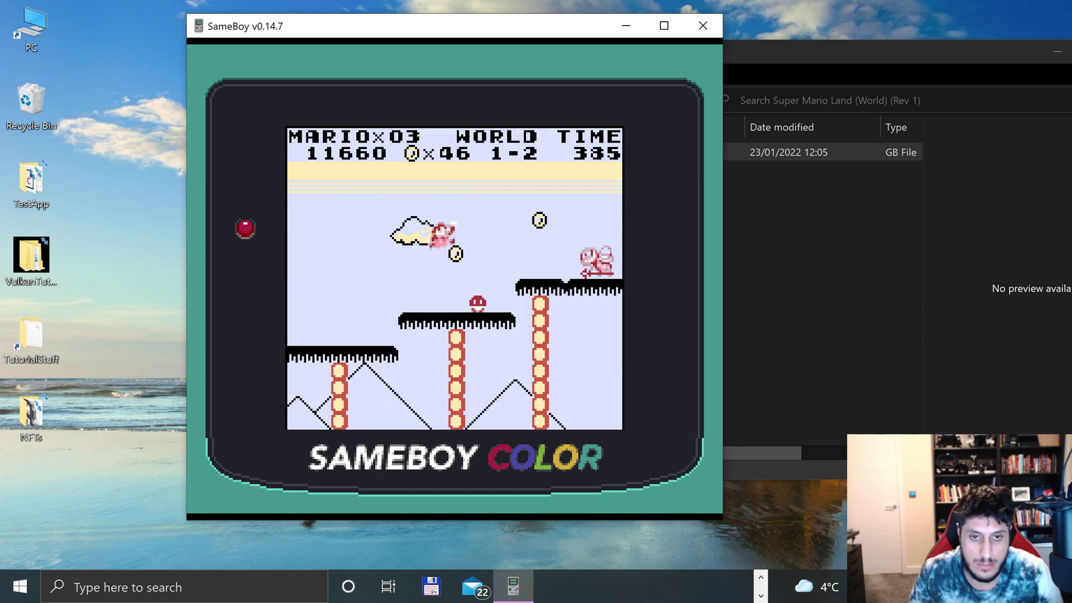
key("Right")
key("x")
key("Right")
key("x")
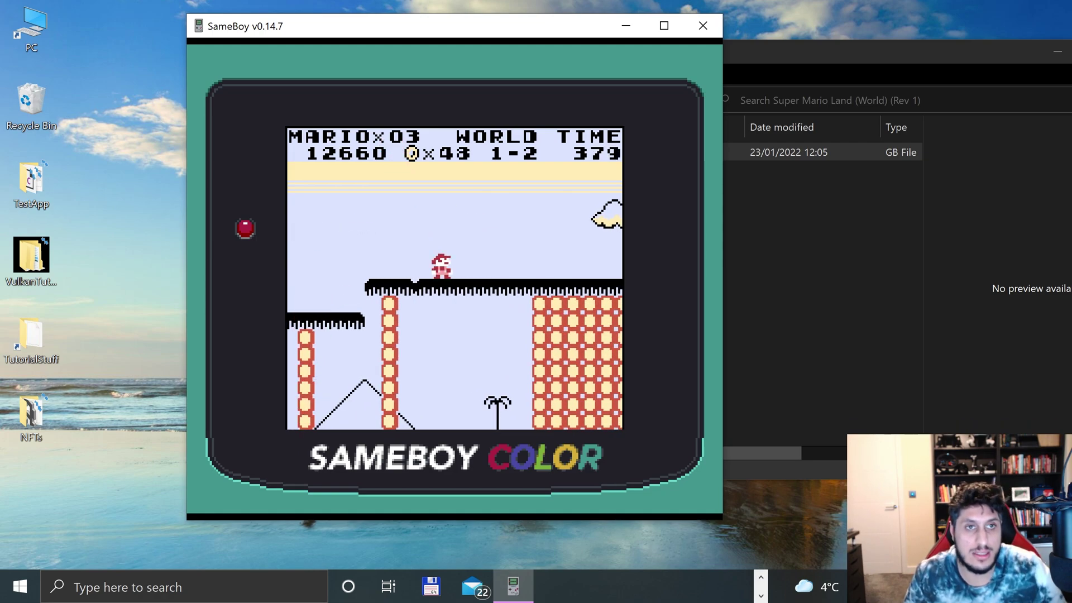
- Quit SameBoy and move the Super Mario Land (World) (Rev 1) folder window to the middle of the desktop
key("Escape")
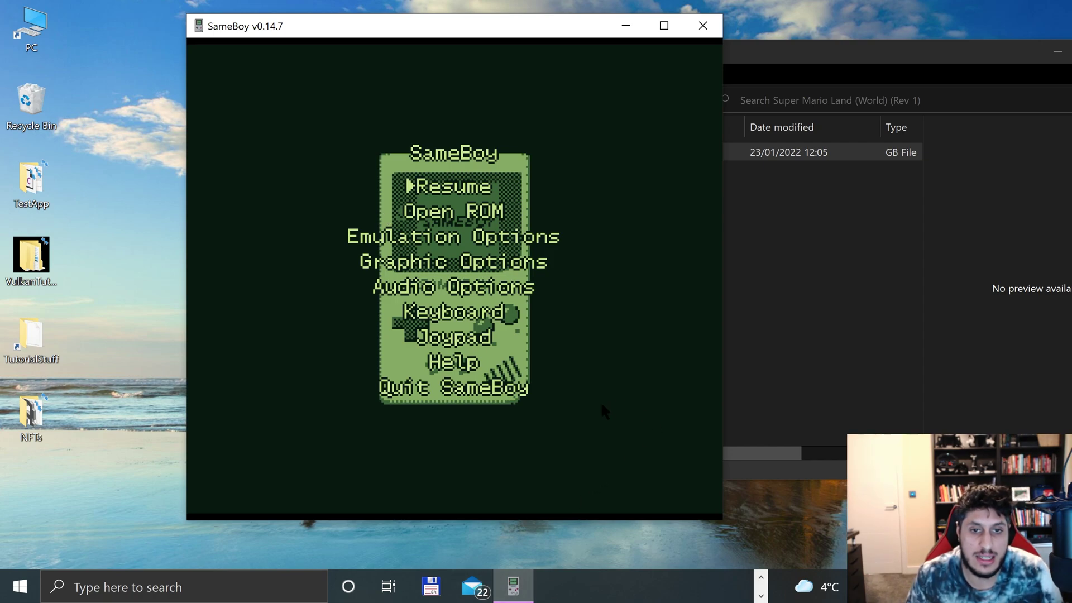
left_click(449, 388)
left_click_drag(866, 37, 635, 73)
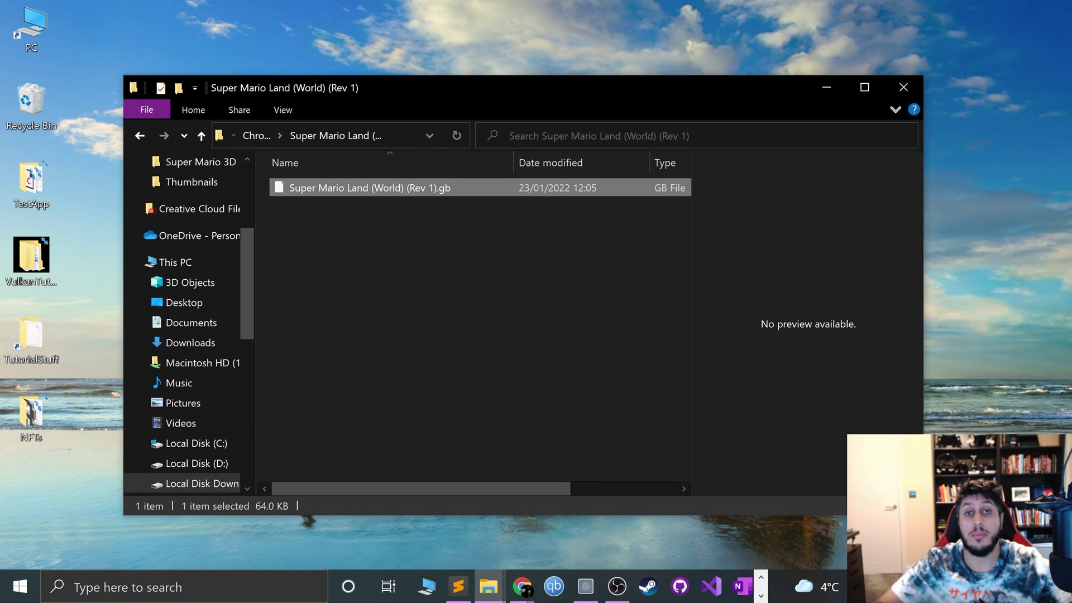